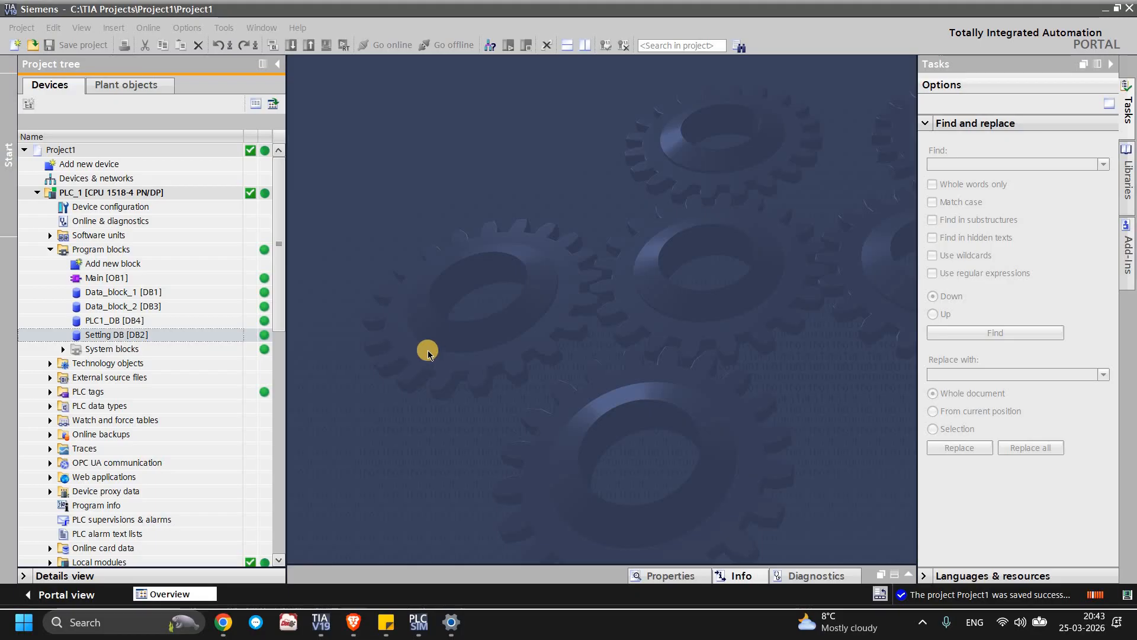
- Open Setting DB [DB2] of PLC_1, expand the Setpoints Motor 1 structure and start monitoring all its values
click(148, 197)
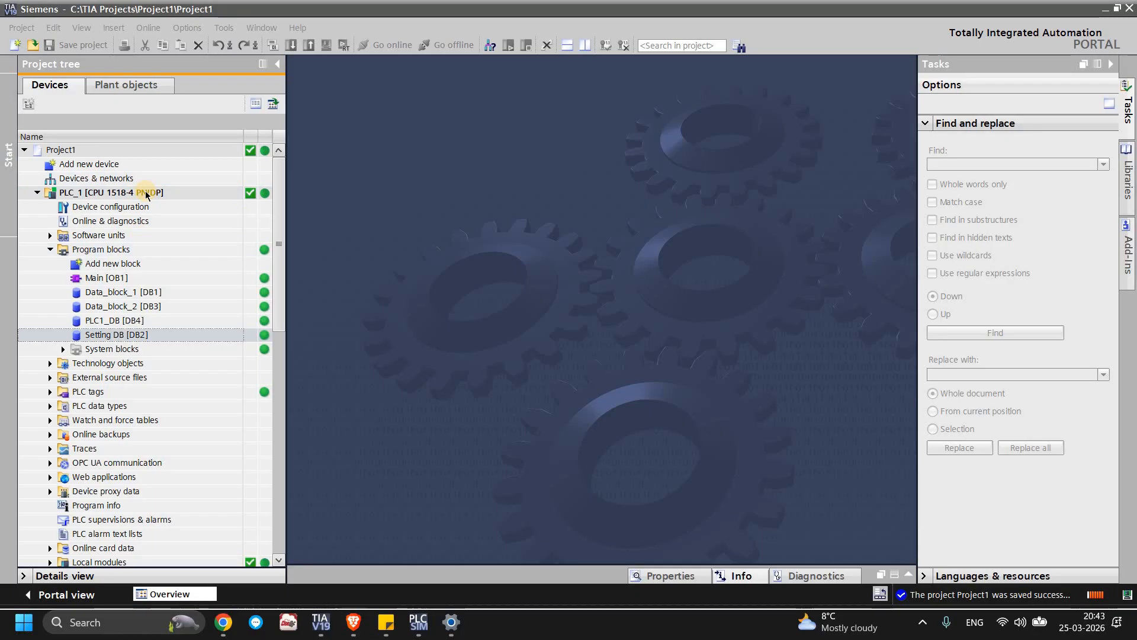
double_click(101, 336)
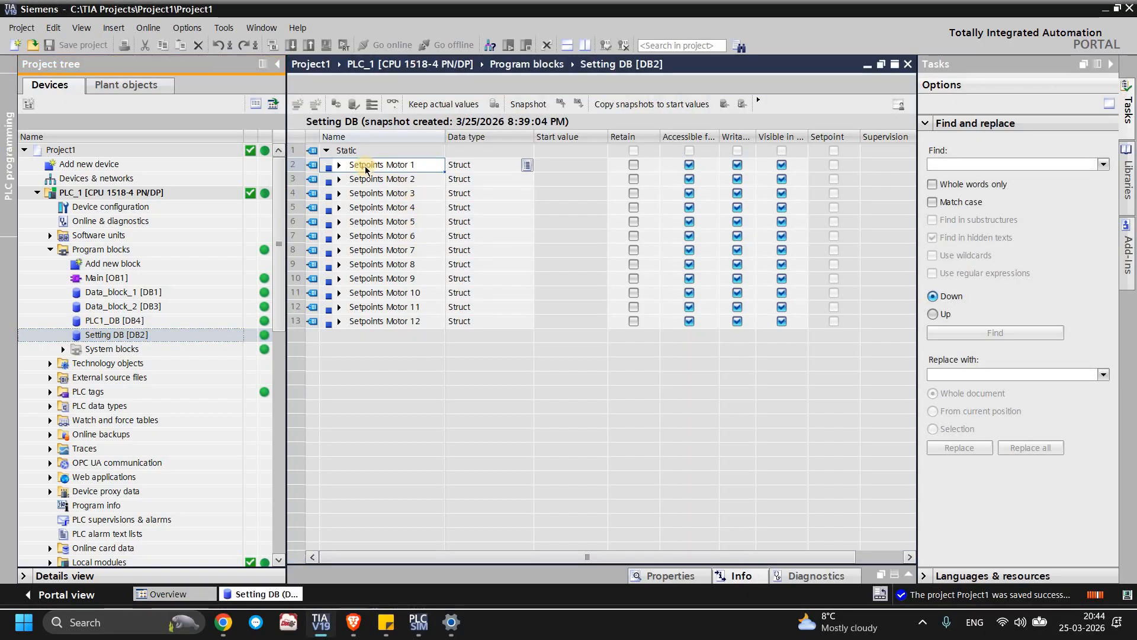
key(Right)
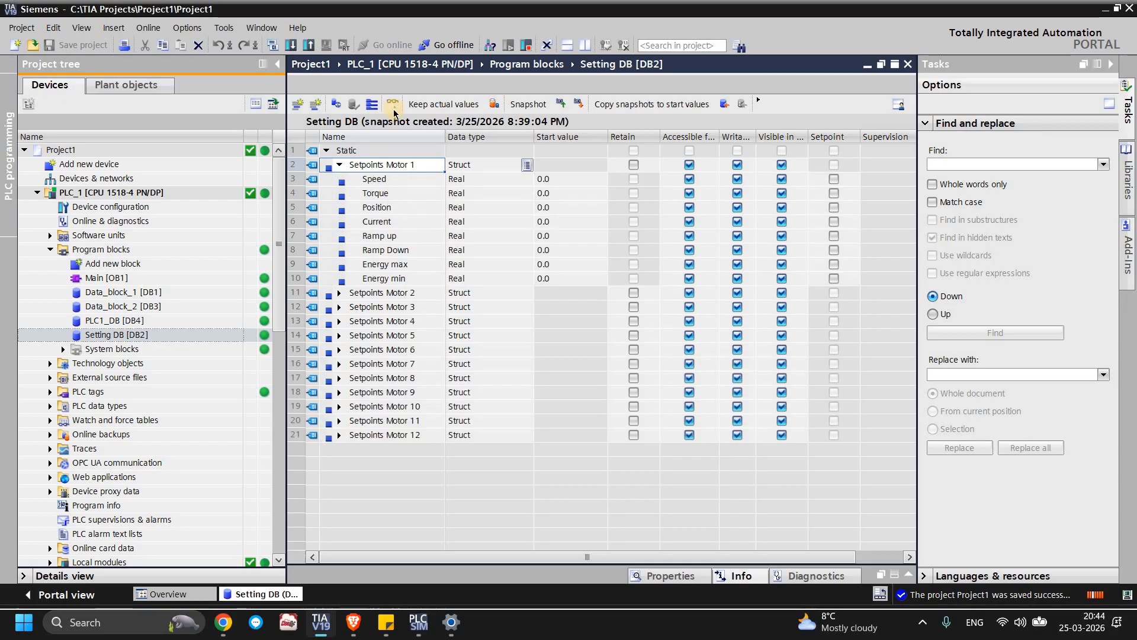
click(392, 106)
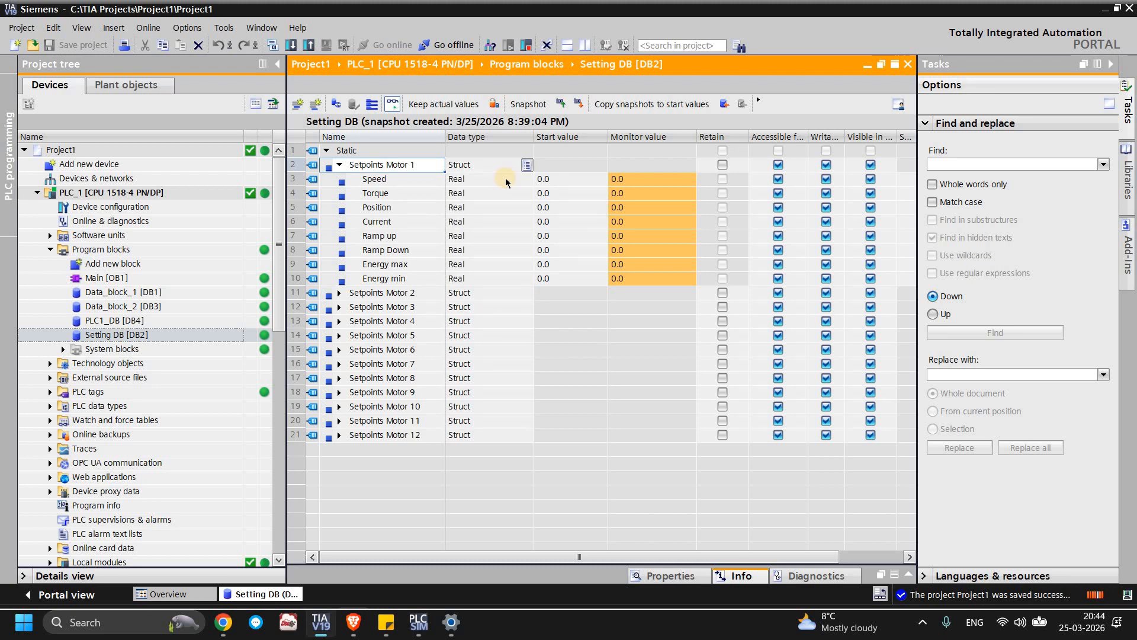
- Modify the online values of Setpoints Motor 1 to 50.0 for Speed and 15.0 for Torque
click(628, 180)
key(shift+F9)
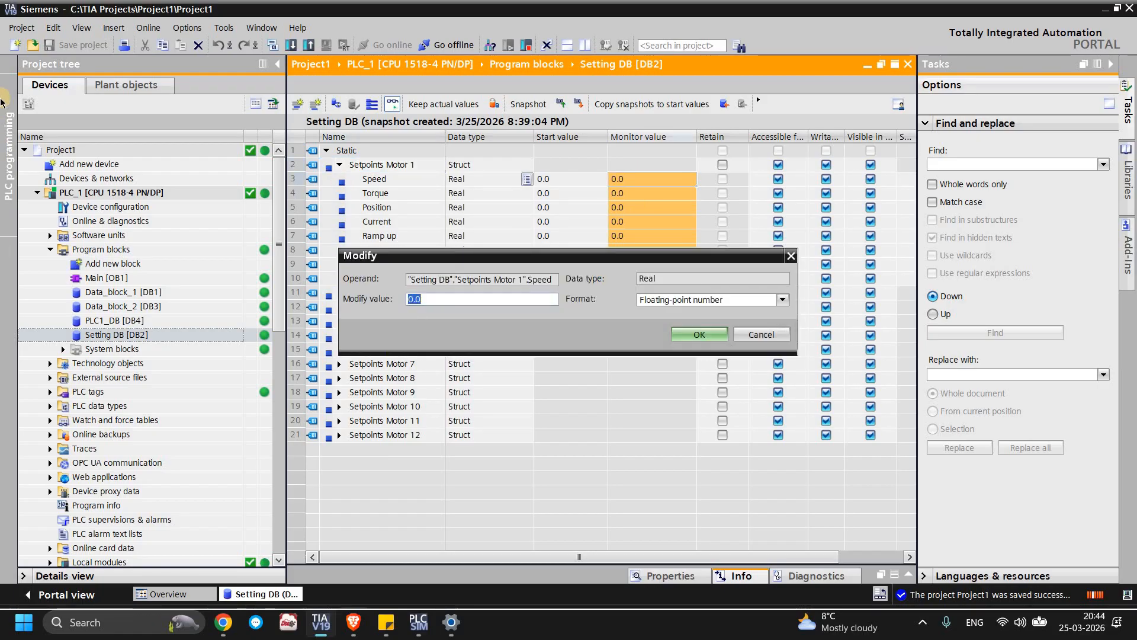
text(5)
key(Return)
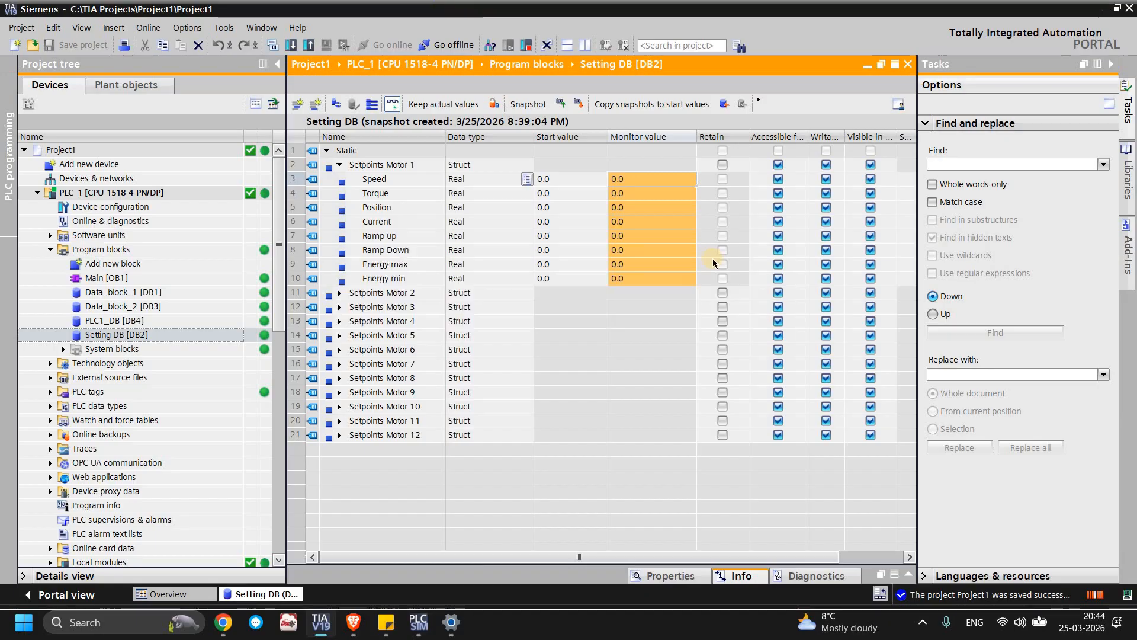
key(Down)
key(shift+F9)
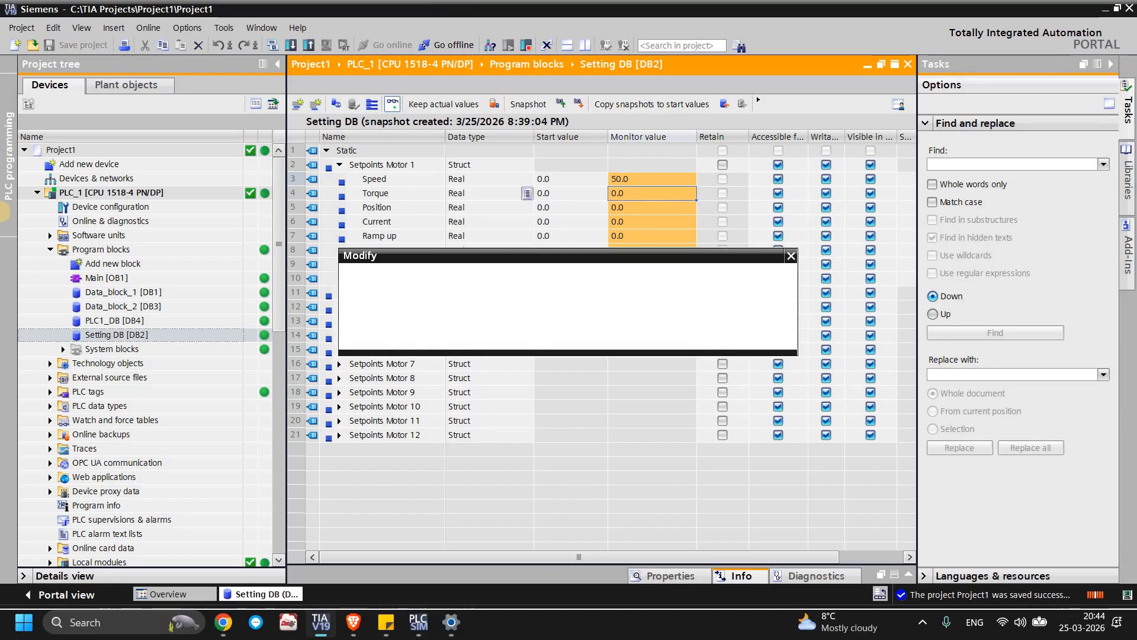
text(100)
key(Return)
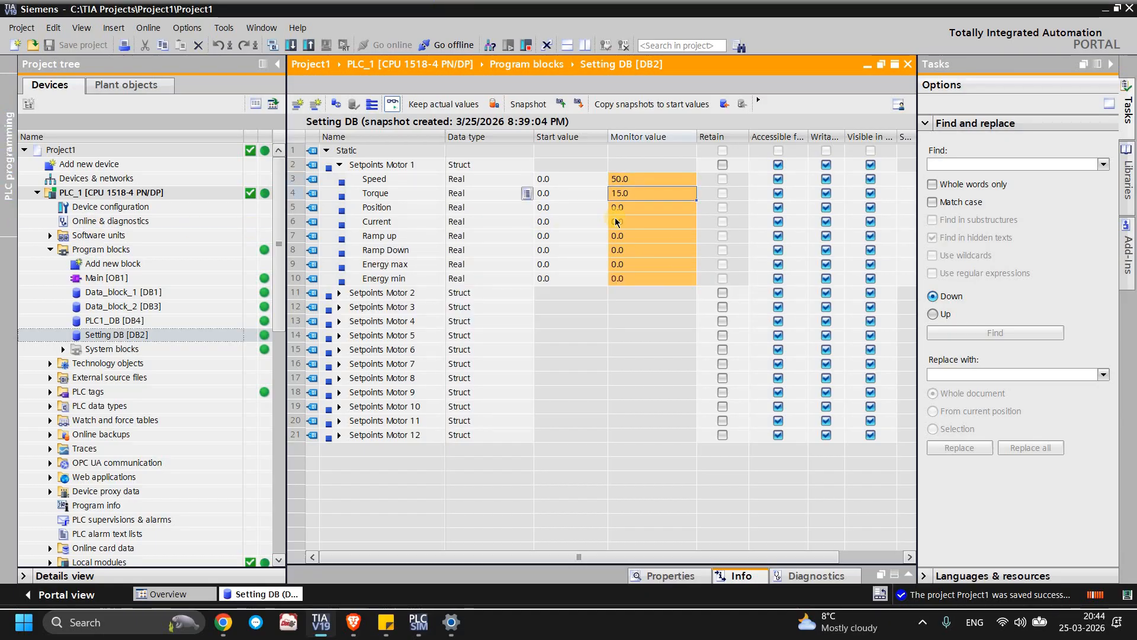
- Modify the online Position value of Setpoints Motor 1 to 100.0
key(Down)
key(shift+F9)
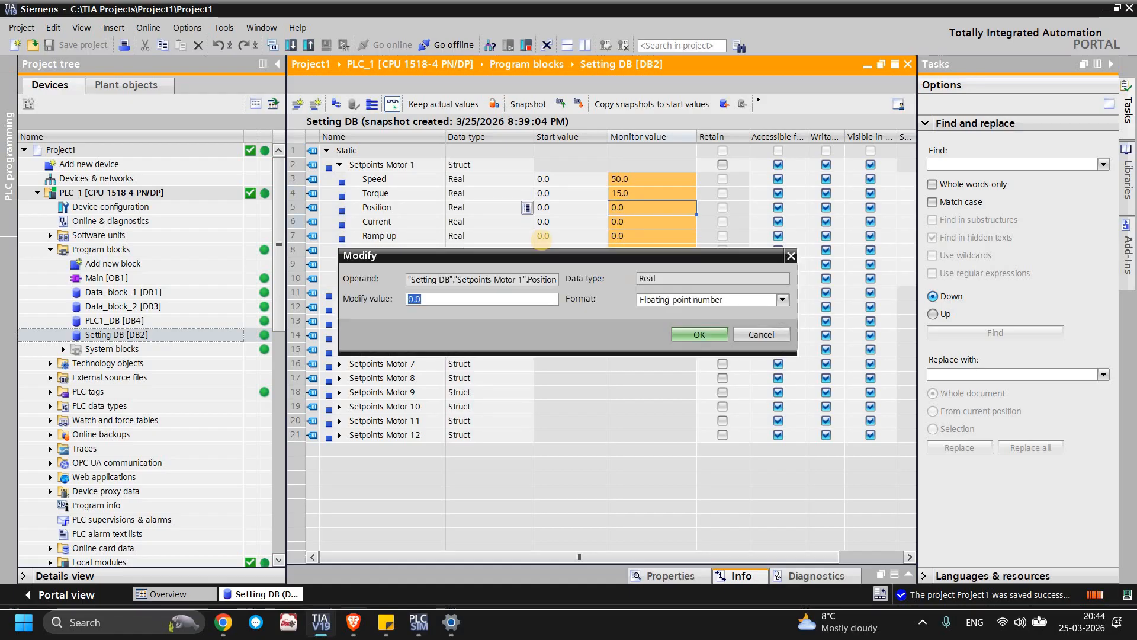
text(10)
key(Return)
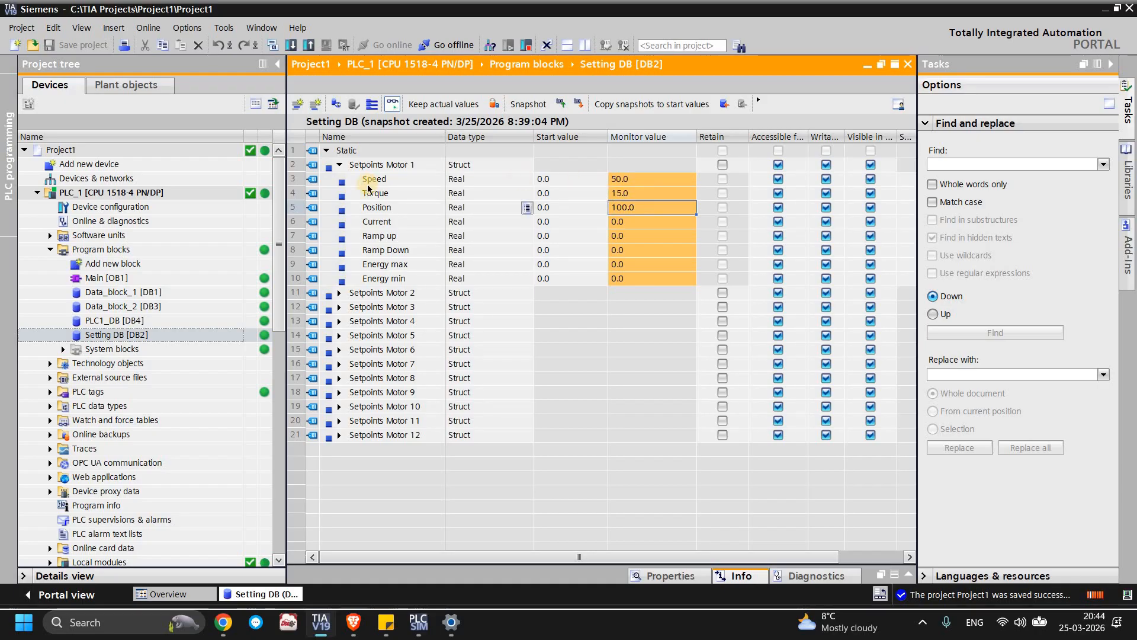
click(292, 194)
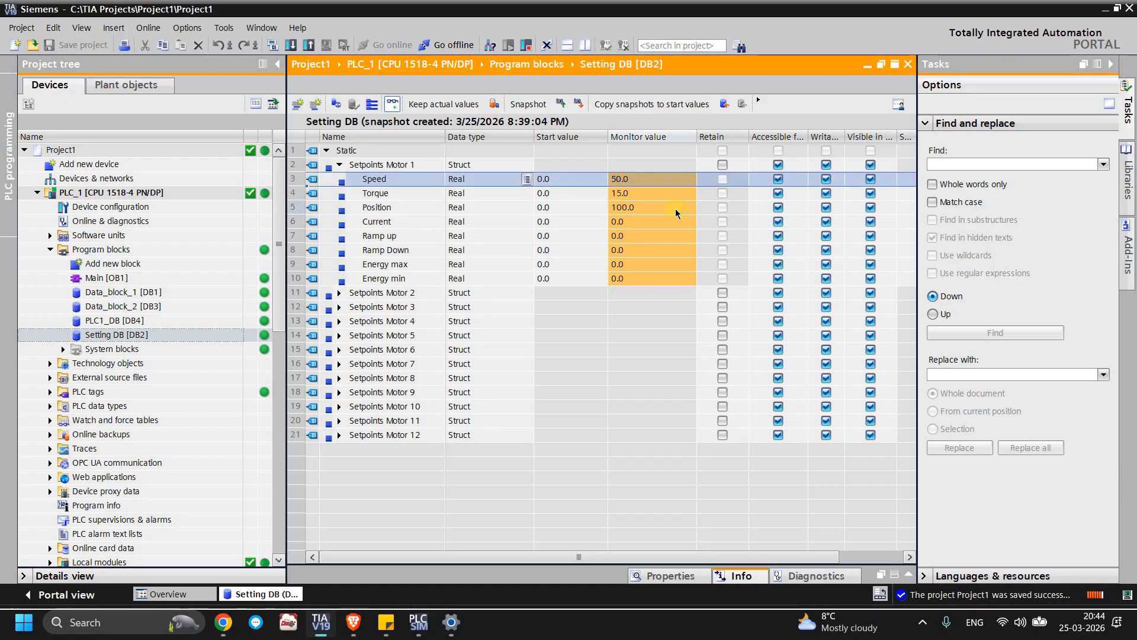
click(629, 192)
key(Down)
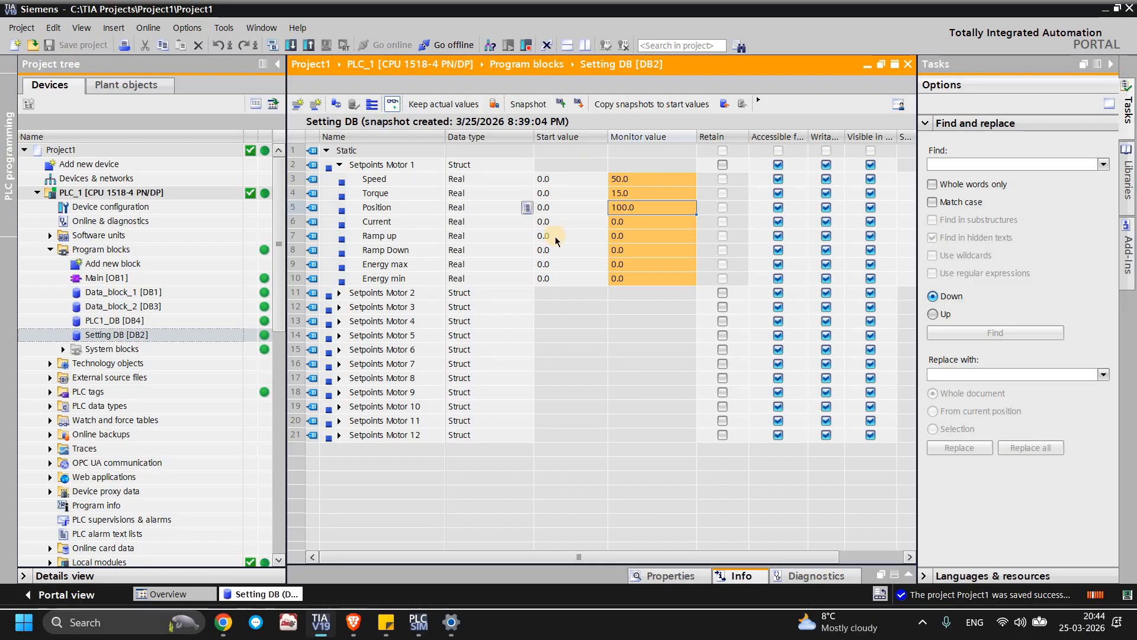
click(556, 277)
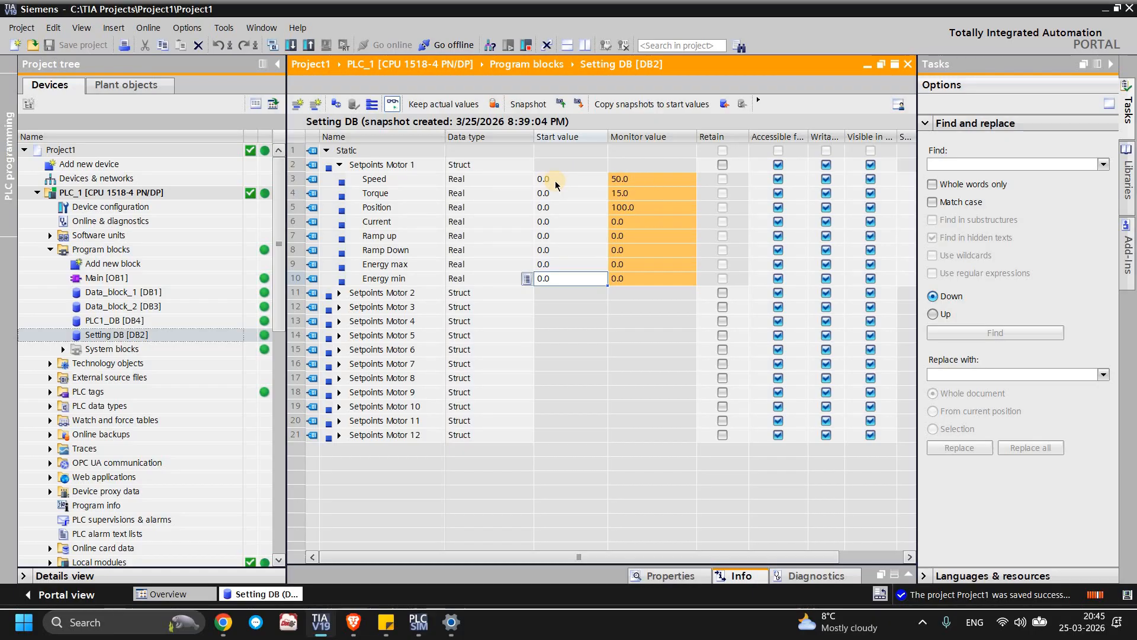
- Open PLC_1's Online & diagnostics side by side with Setting DB, and turn monitoring of the data block back on
click(99, 222)
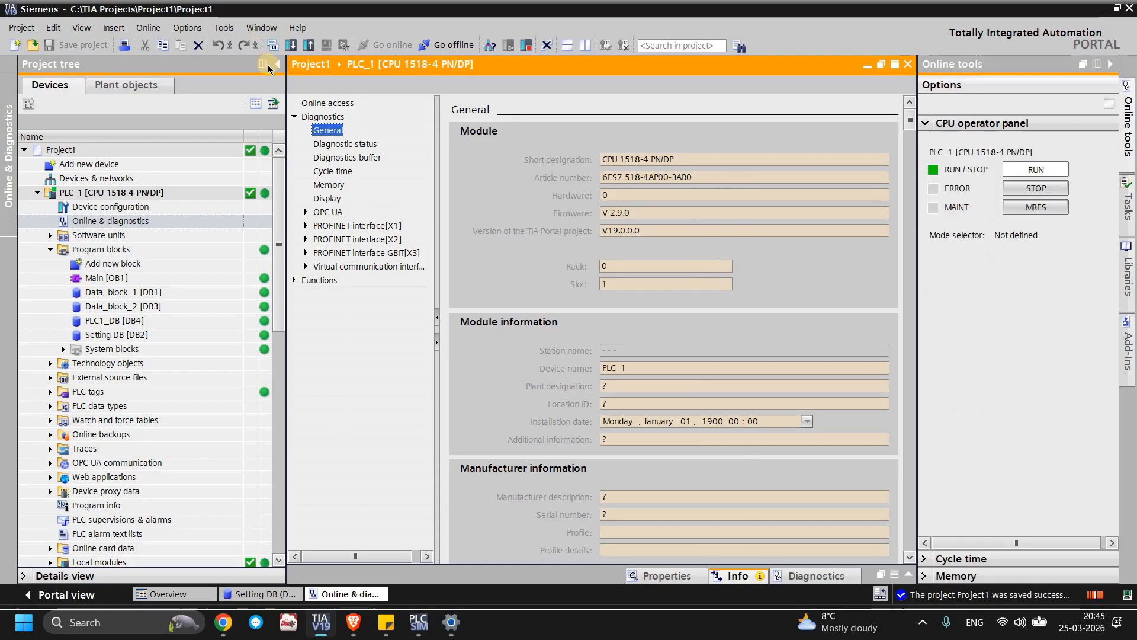
click(270, 28)
click(277, 104)
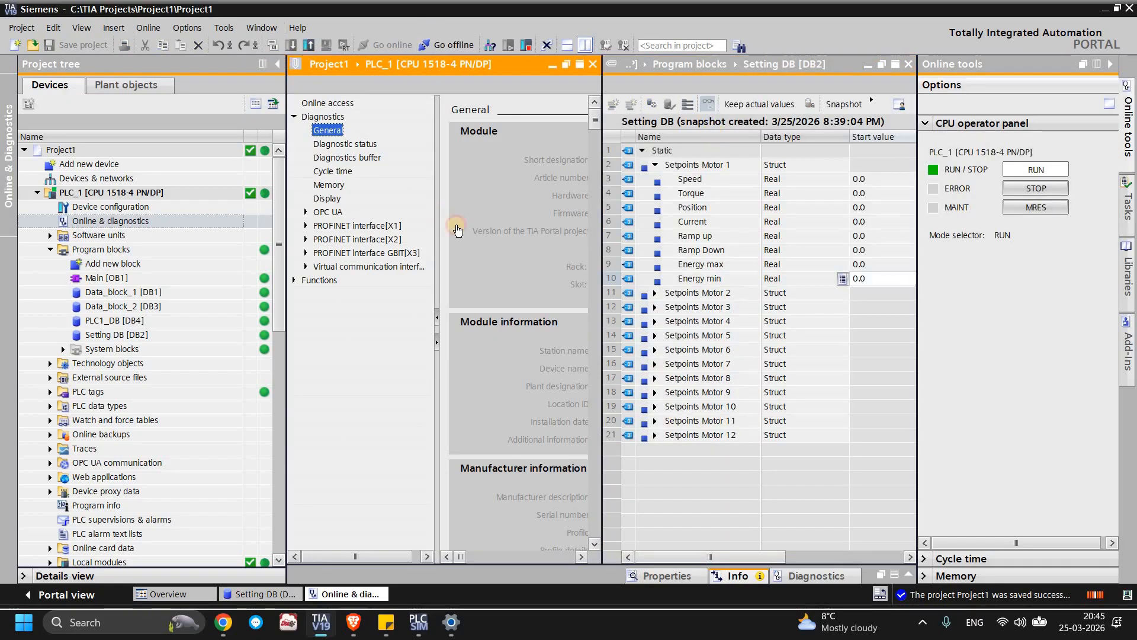
click(545, 232)
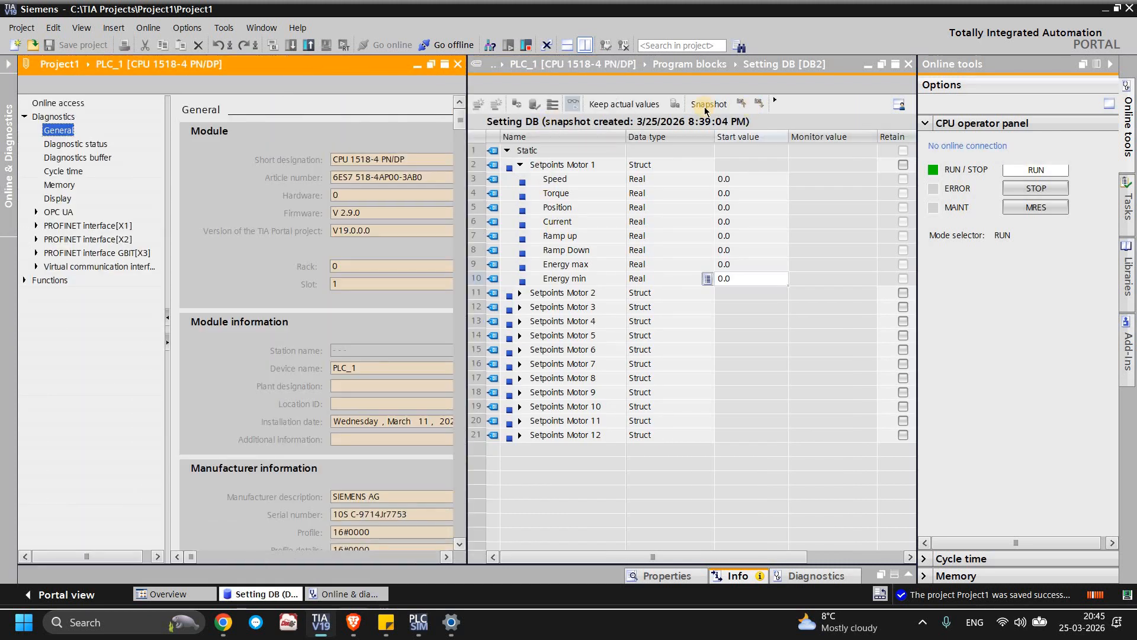
key(ctrl+f)
key(ctrl+t)
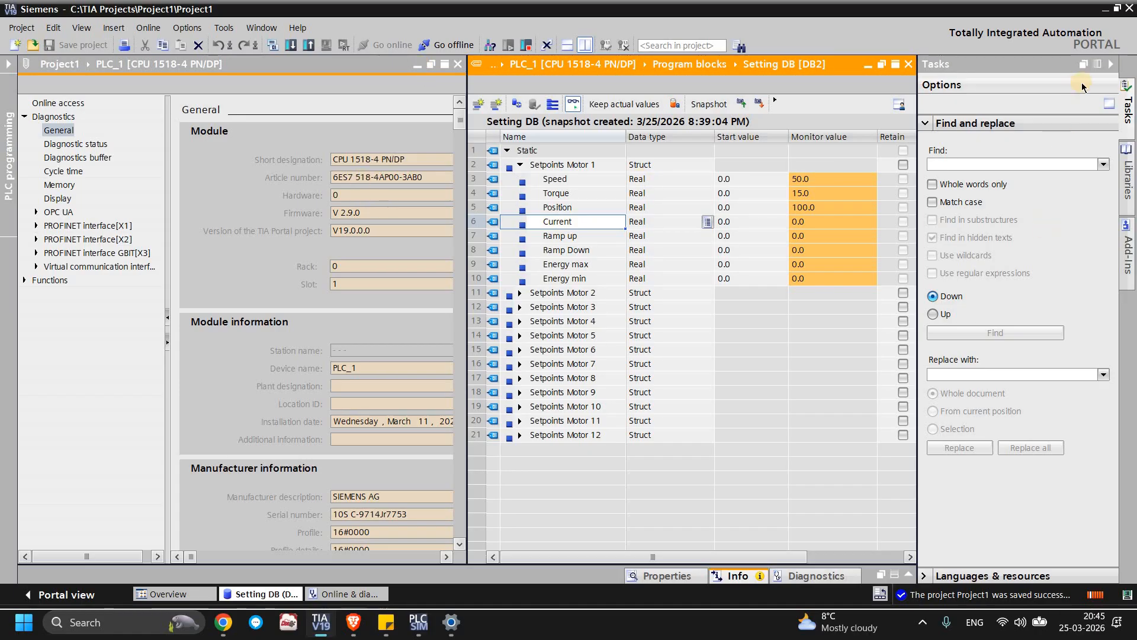
- Switch the CPU to STOP mode from the CPU operator panel and set it back to RUN
click(58, 130)
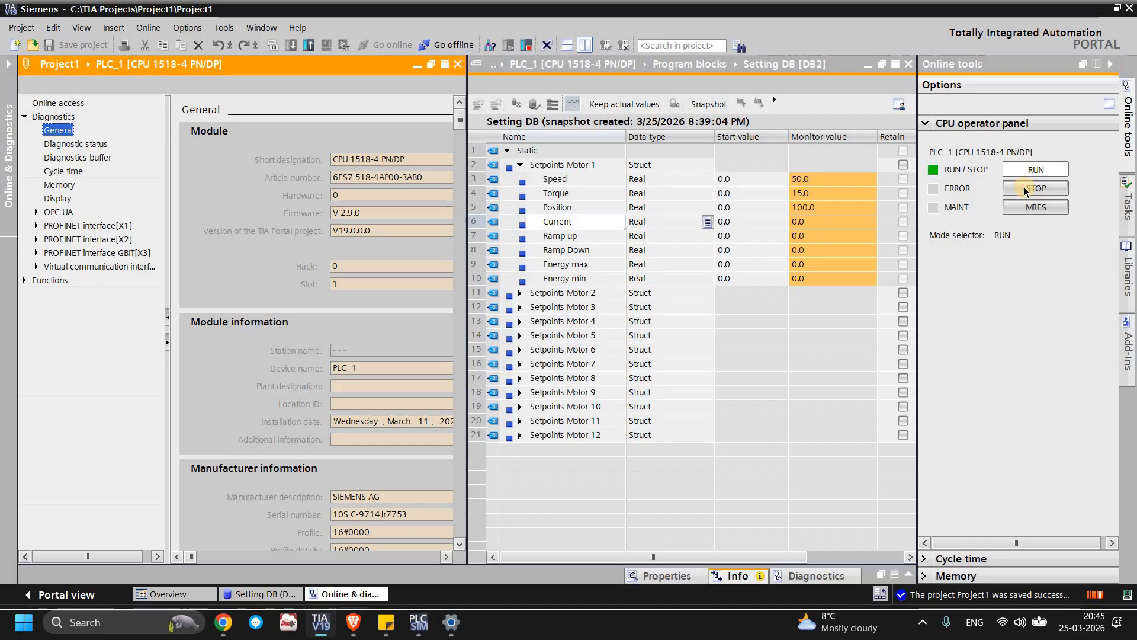
click(1024, 189)
click(602, 336)
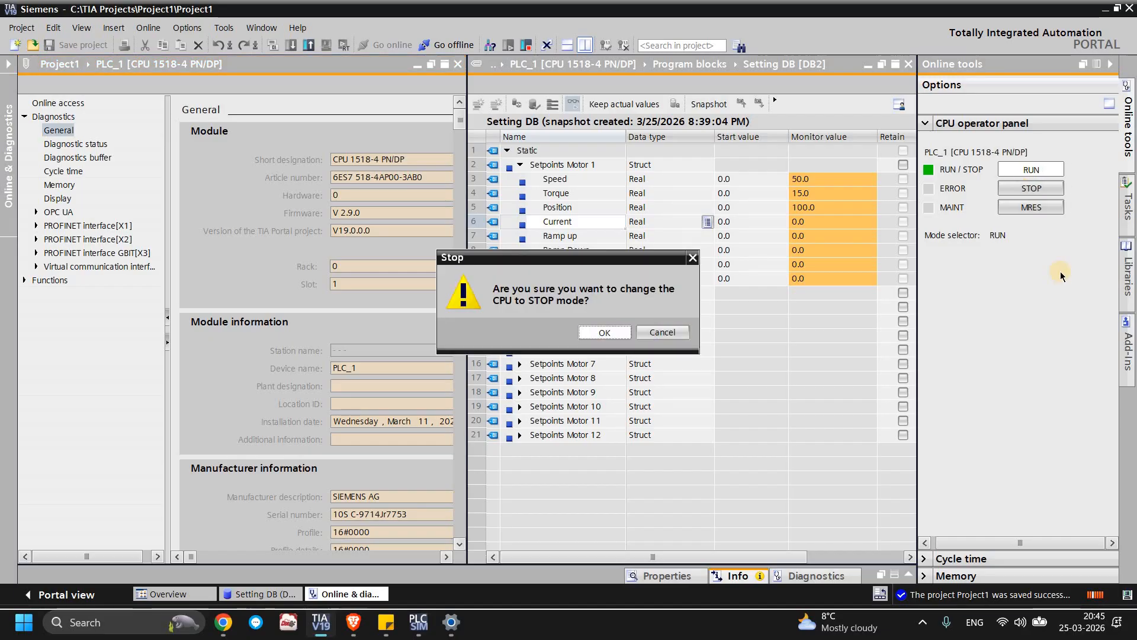
click(1022, 171)
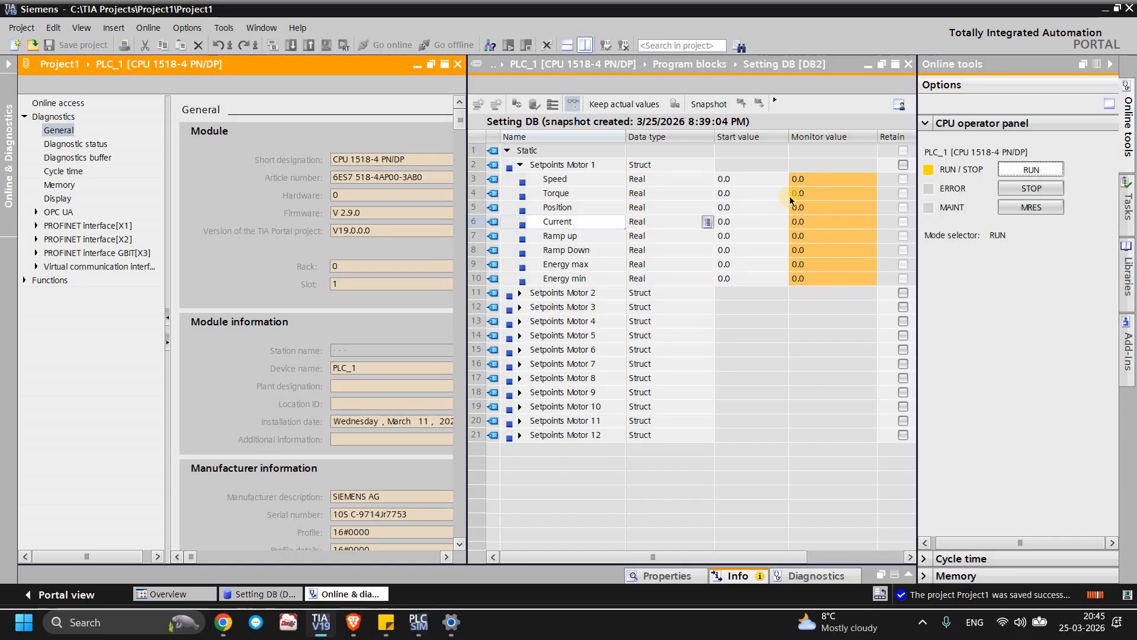
- Examine the monitor values and start values of the Setpoints Motor 1 parameters after the CPU restart
click(796, 179)
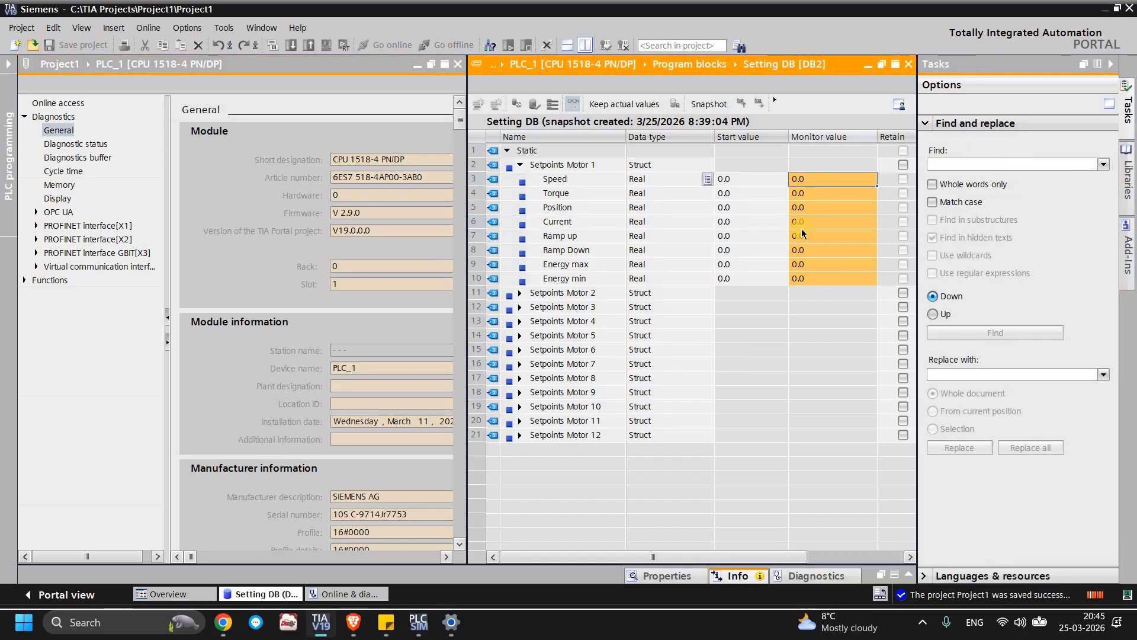
key(Down)
key(Down)
key(Down)
click(805, 265)
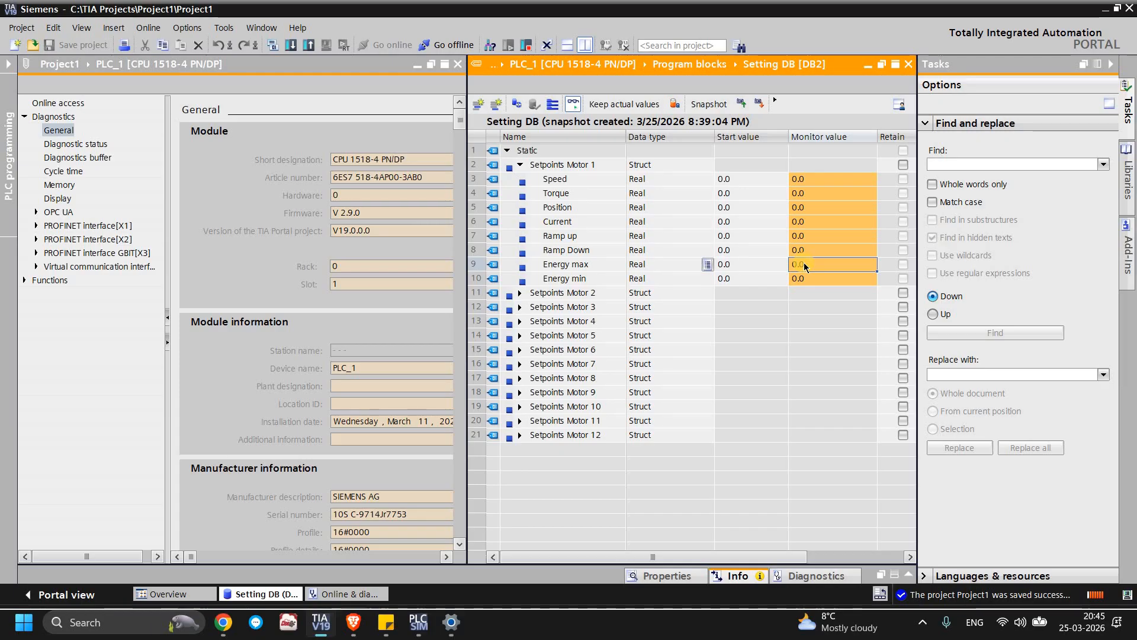
click(734, 180)
key(Down)
key(Down)
key(Down)
key(Down)
key(Down)
key(Down)
key(Down)
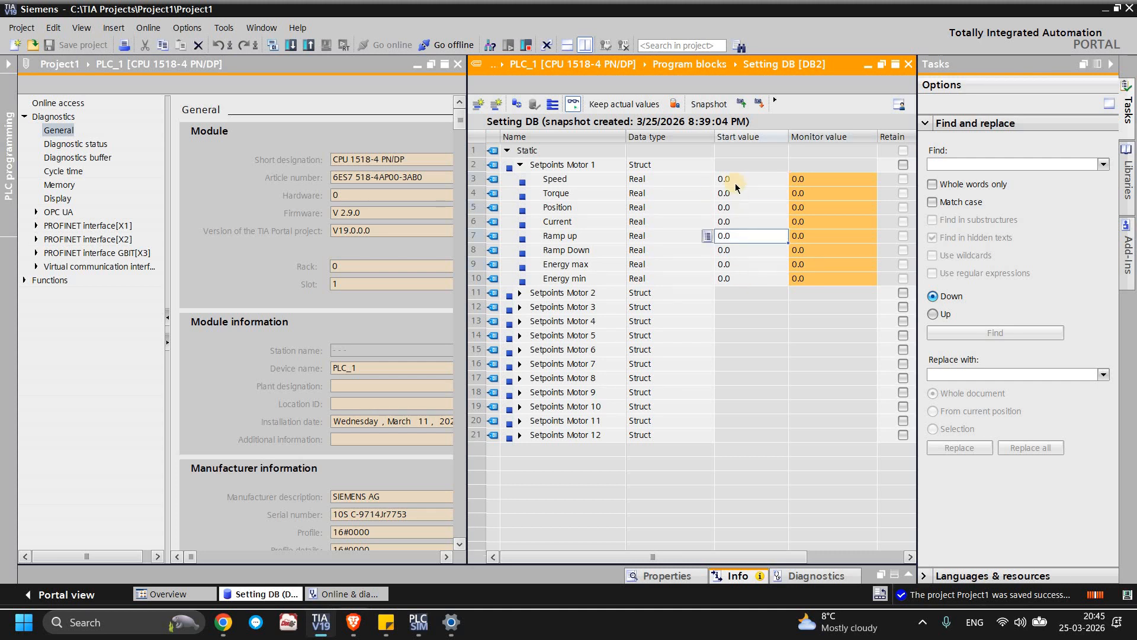
click(741, 252)
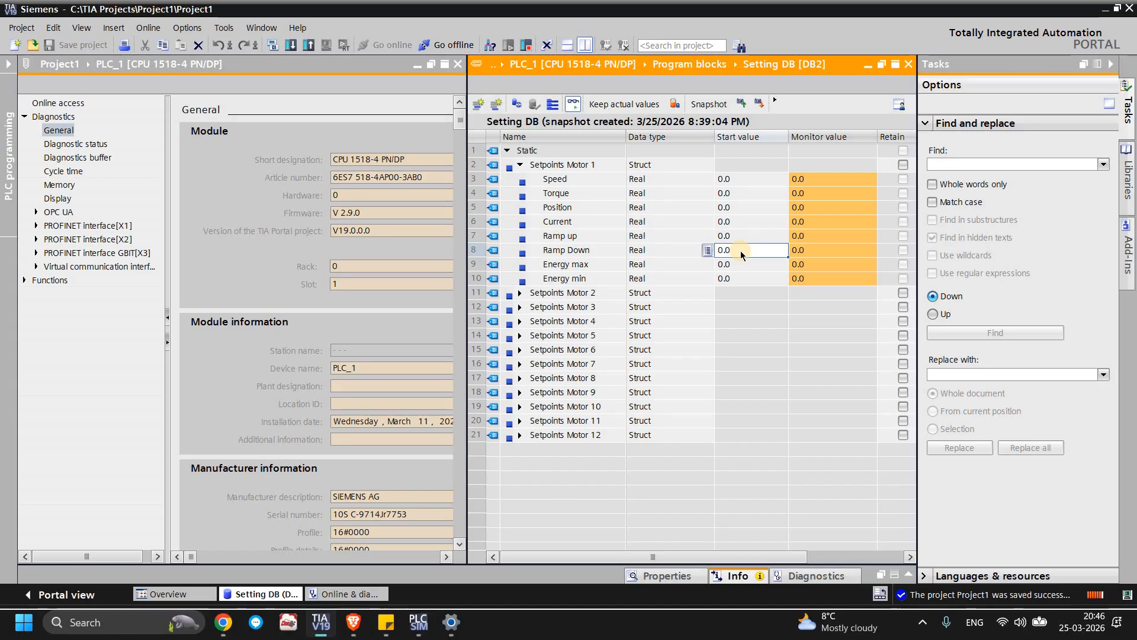
- Set the start values of Setpoints Motor 1 to 50.0 for Speed and 10.0 for Torque
click(748, 181)
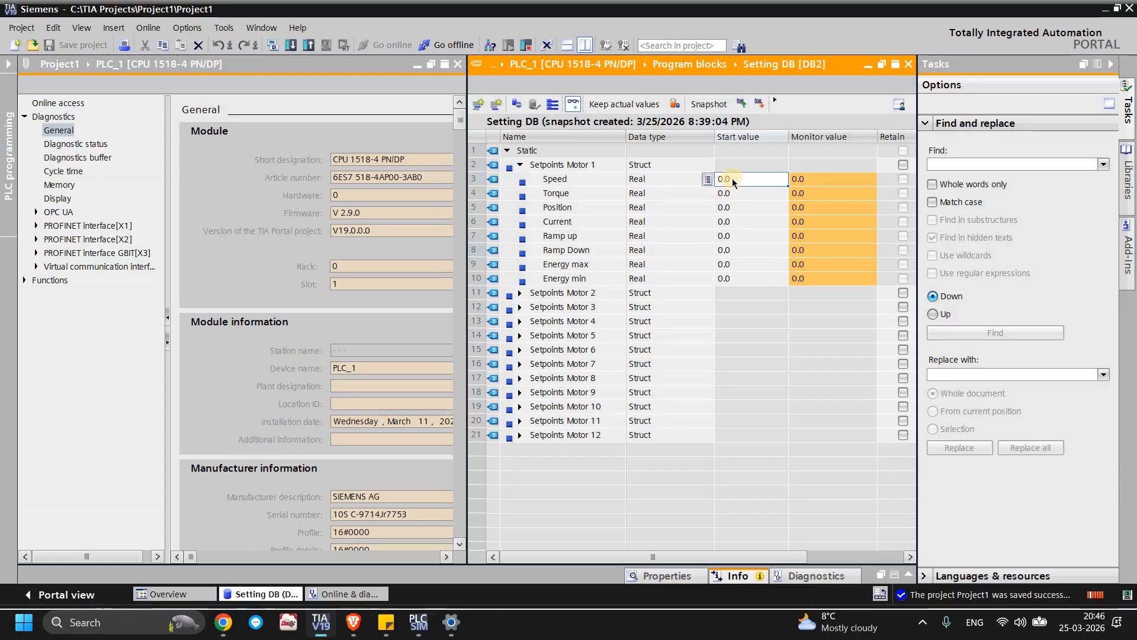
key(F2)
text(50)
key(Return)
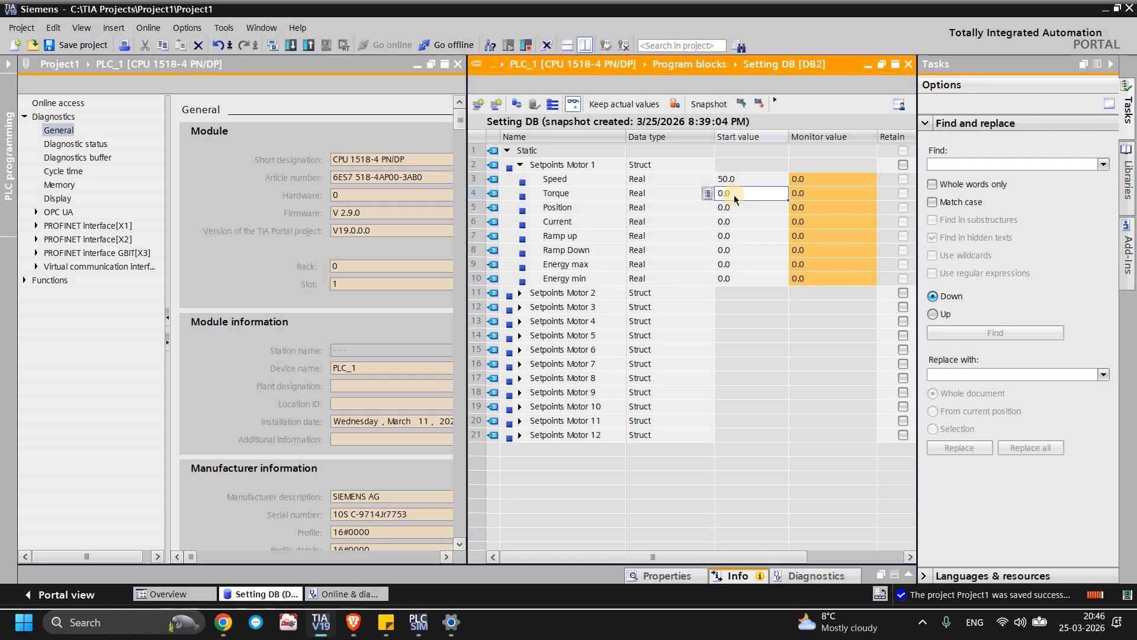
text(10)
click(743, 206)
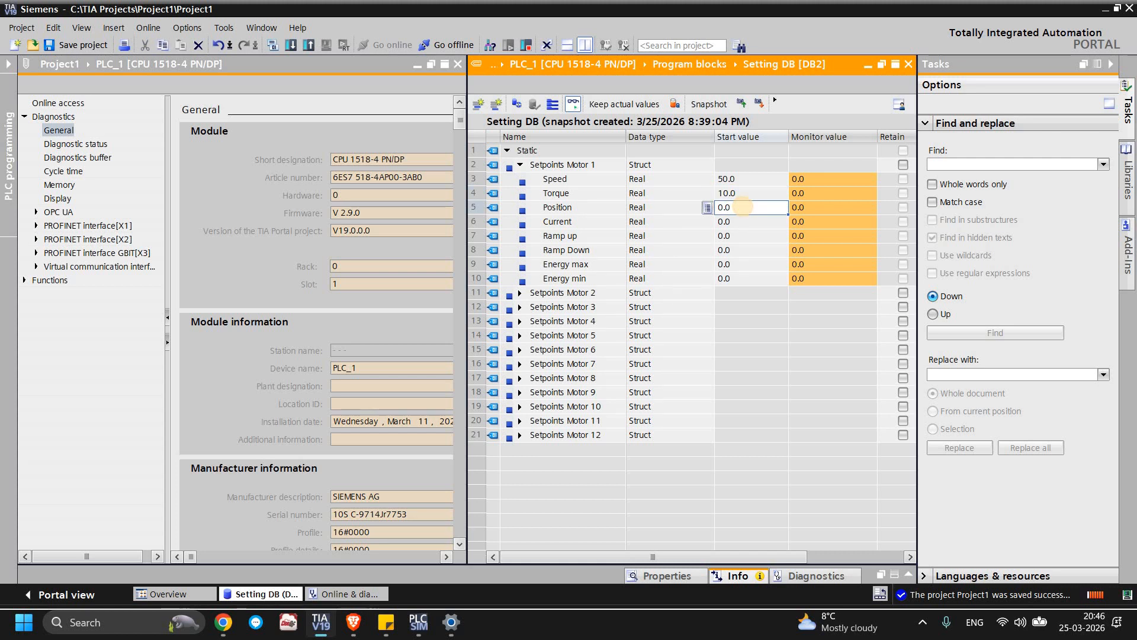
- Set the start values of Setpoints Motor 1 to 100.0 for Position and 52.0 for Current
double_click(743, 206)
text(100)
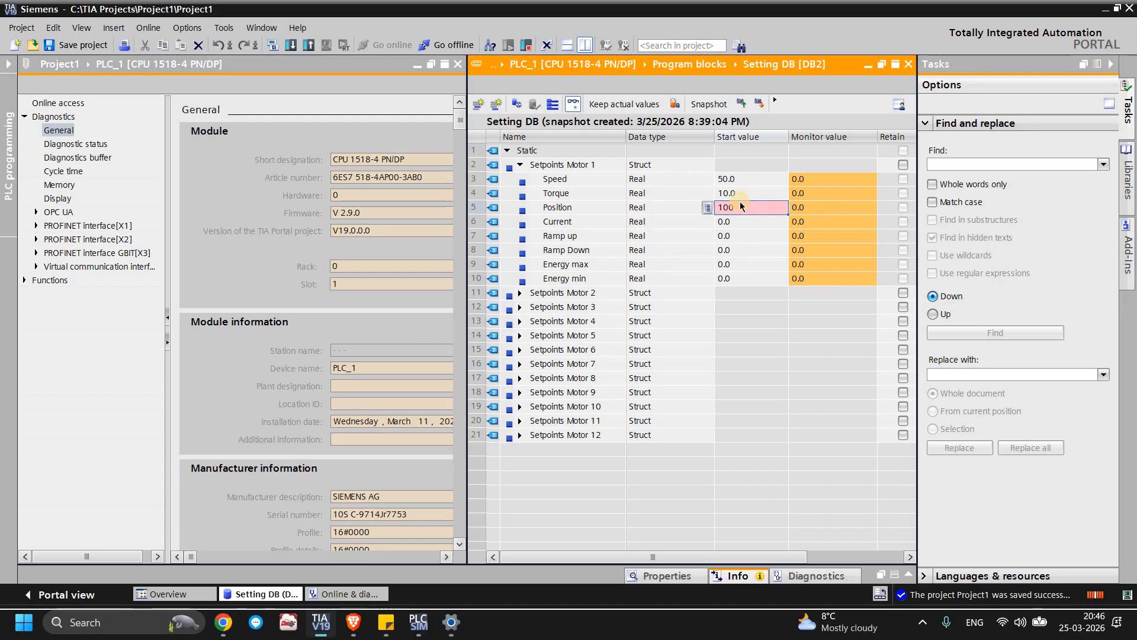
double_click(727, 207)
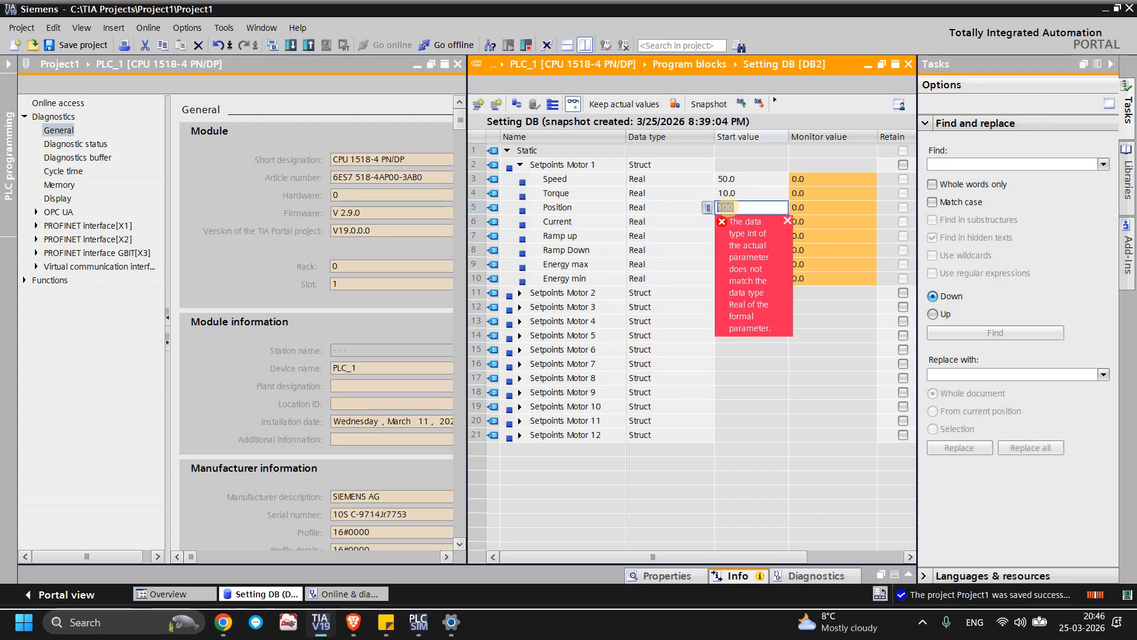
text(0)
double_click(725, 222)
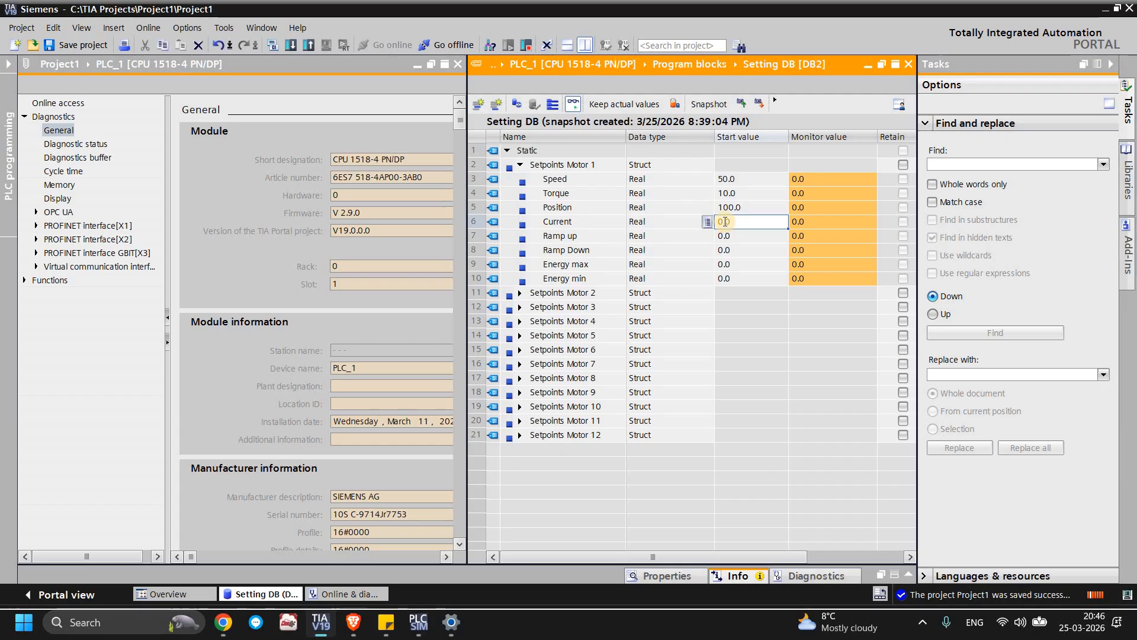
text(52)
click(745, 240)
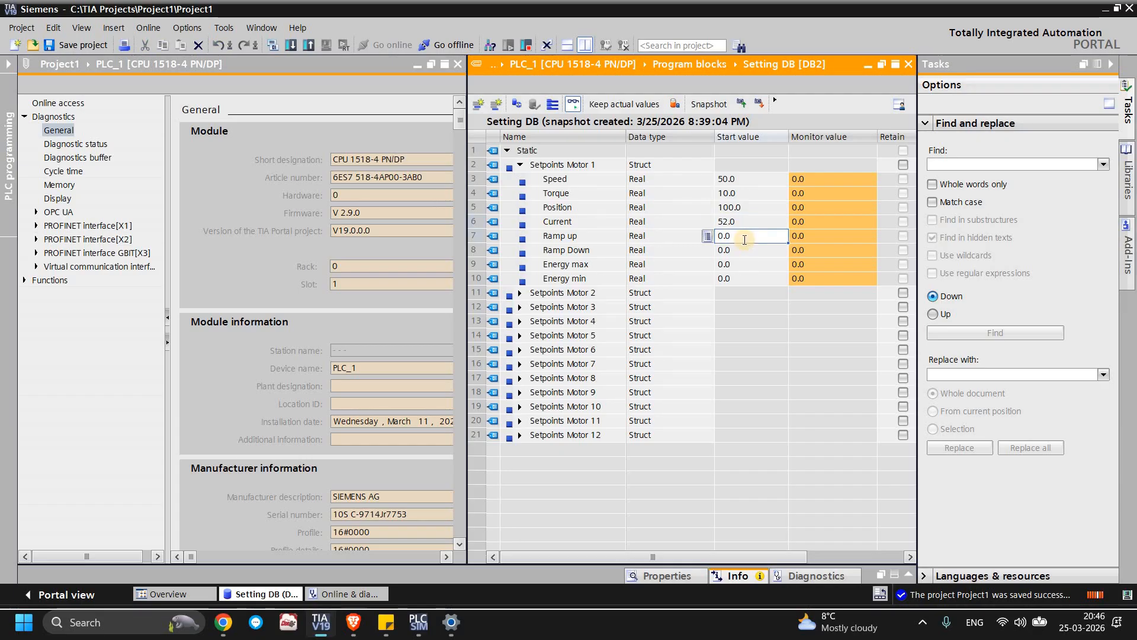
- Set the start value of Ramp up in Setpoints Motor 1 to 65.0
double_click(744, 240)
text(65)
click(739, 249)
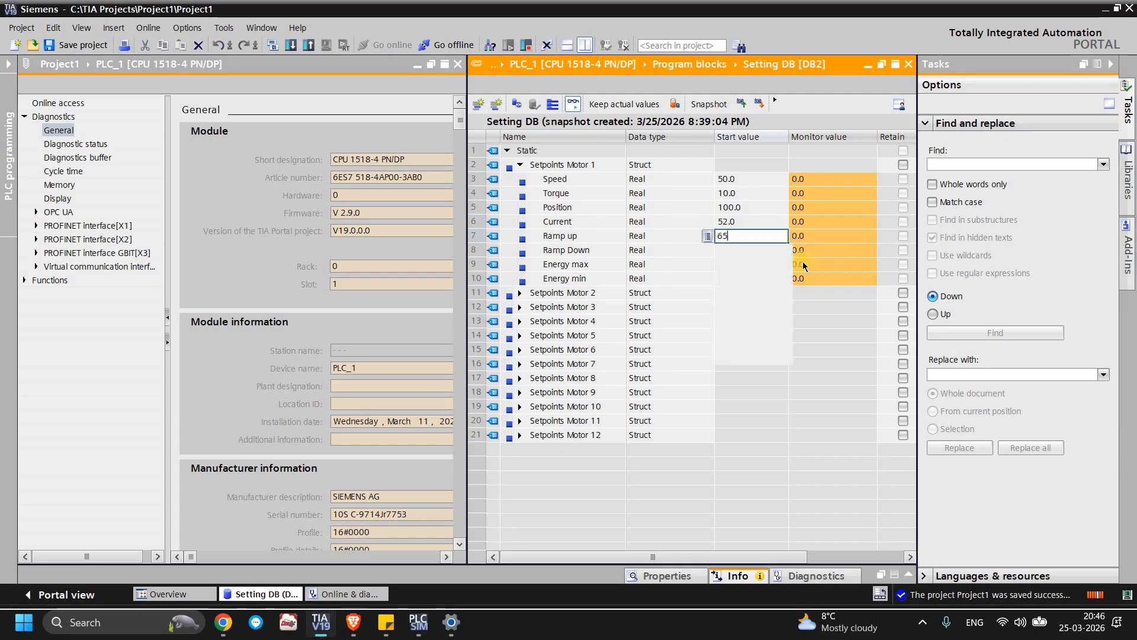
click(738, 235)
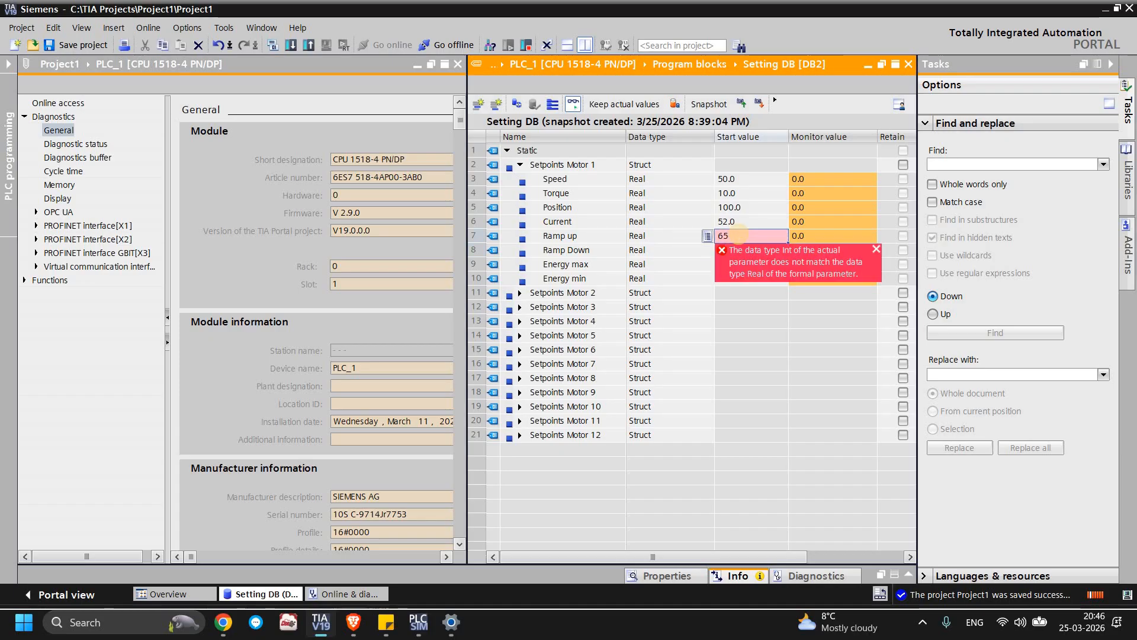
text(65)
key(BackSpace)
key(BackSpace)
key(BackSpace)
key(BackSpace)
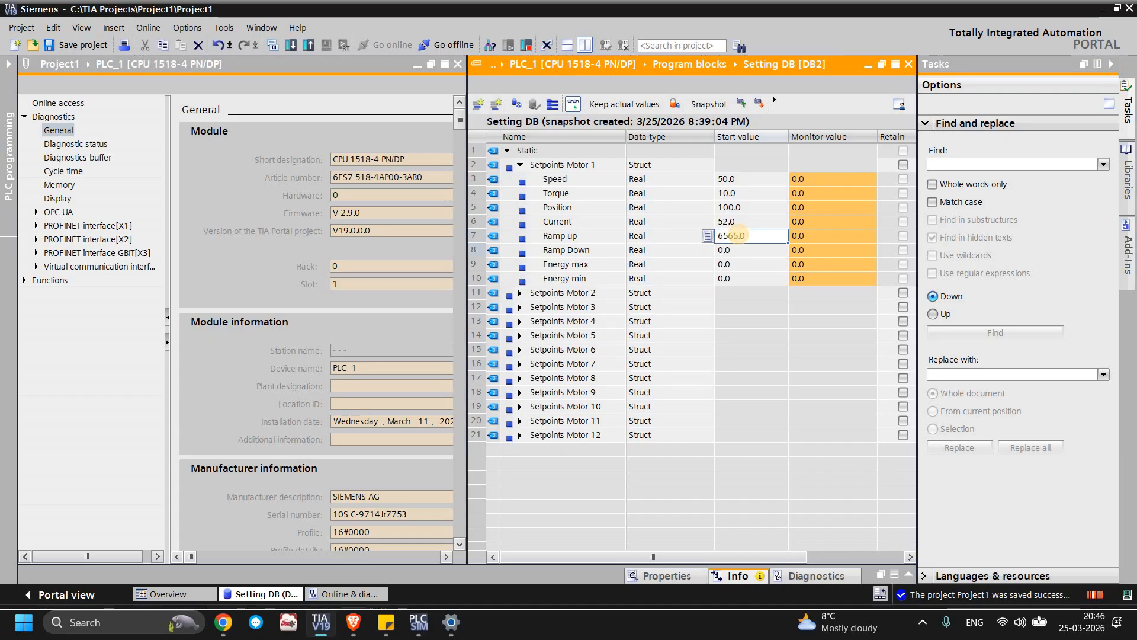
click(738, 234)
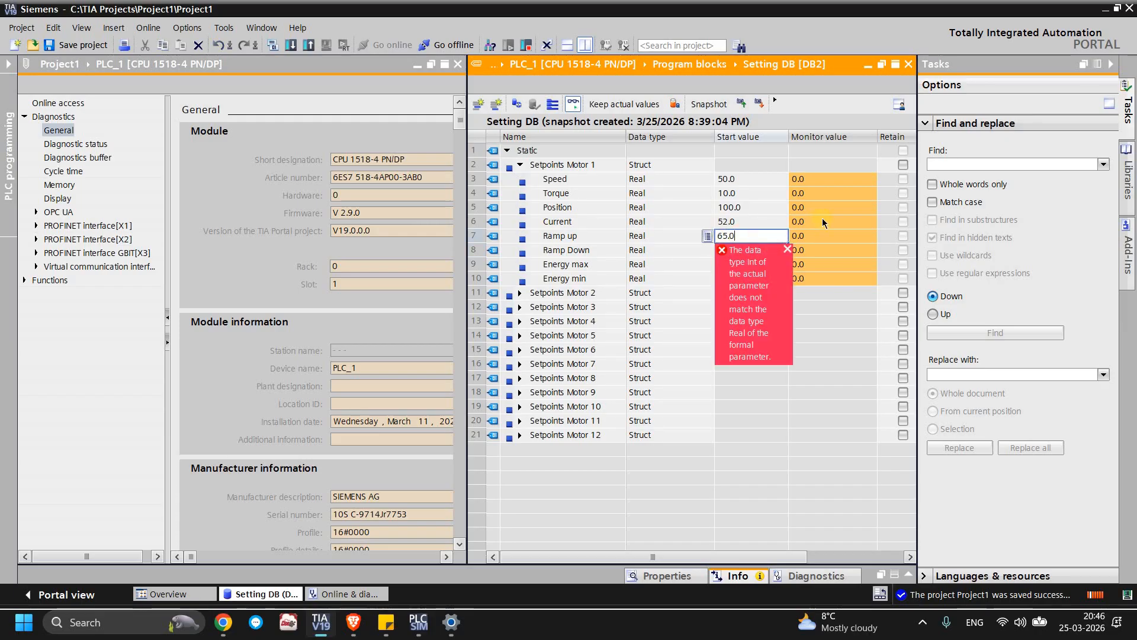
- Download only the software changes of Setting DB to PLC_1, then save the project
key(Return)
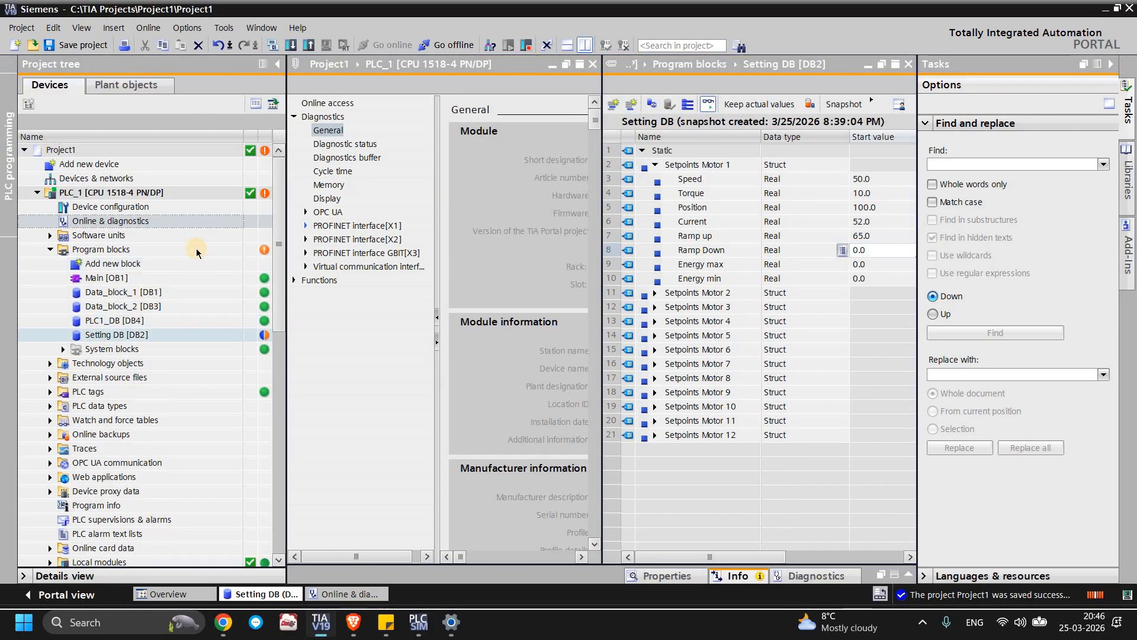
right_click(98, 335)
mouse_move(254, 122)
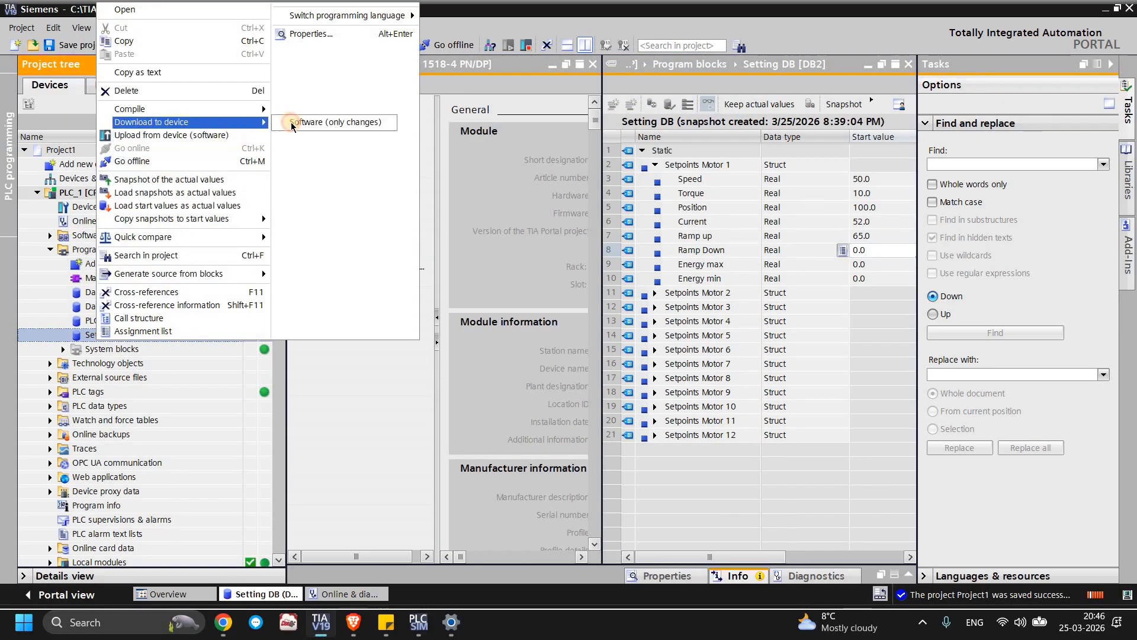
click(292, 123)
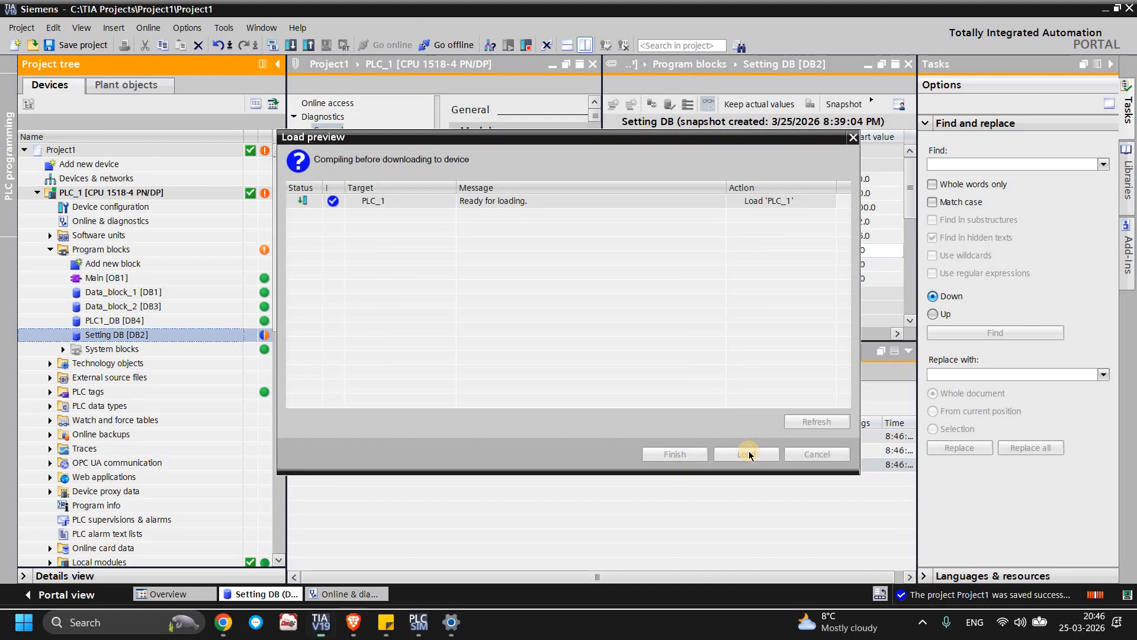
click(747, 454)
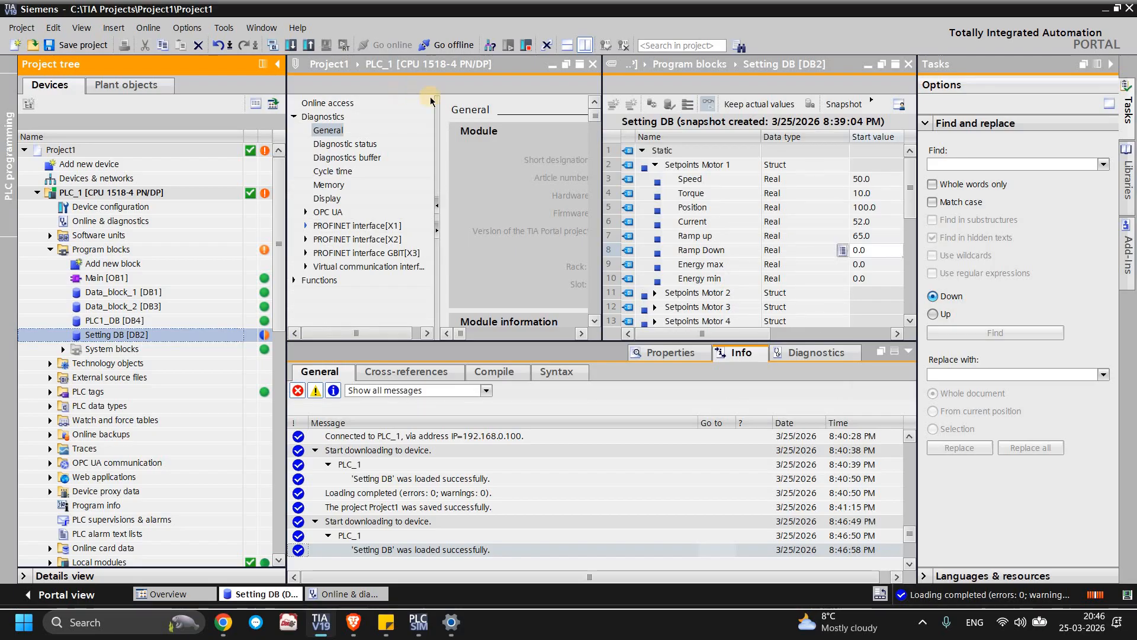
click(72, 51)
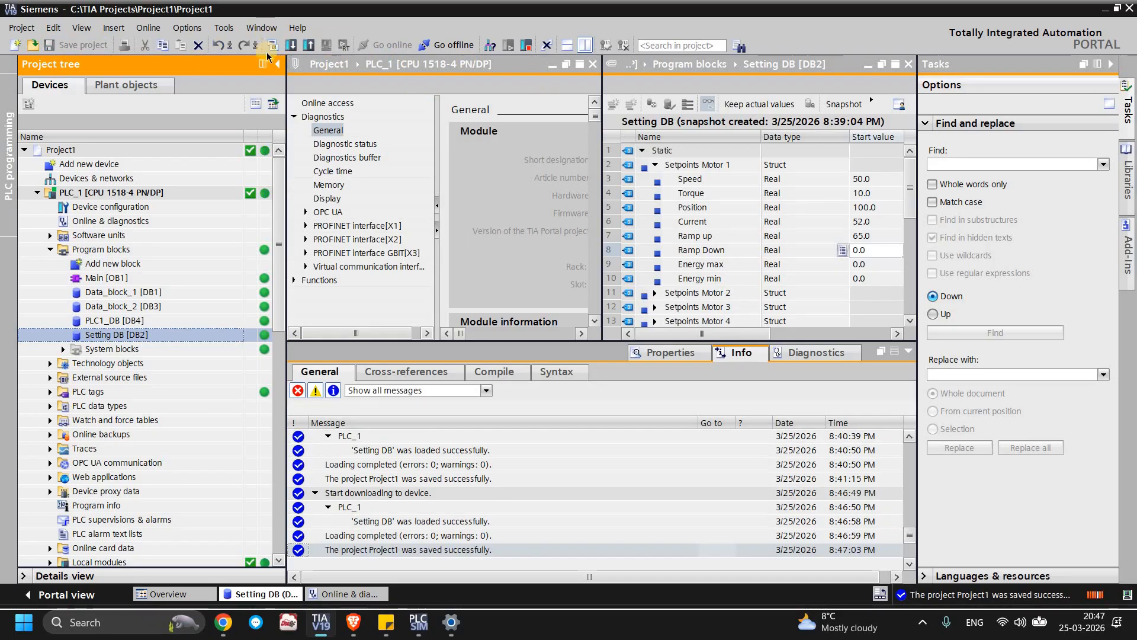
- Unsplit the editor space and close the PLC_1 online and diagnostics editor
click(261, 28)
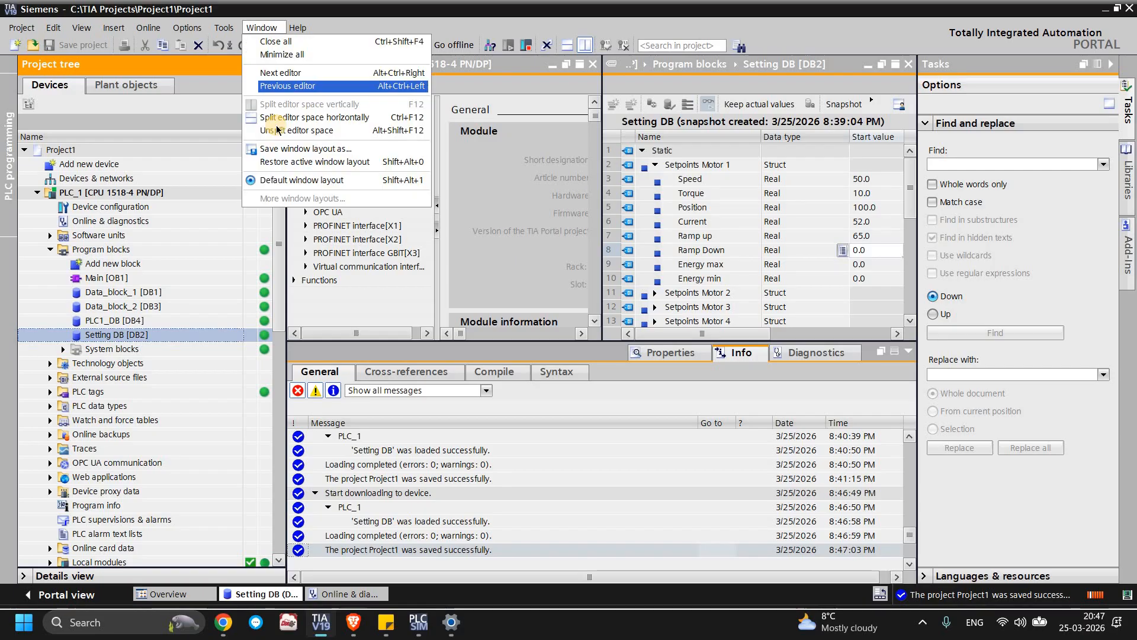
key(Return)
click(895, 351)
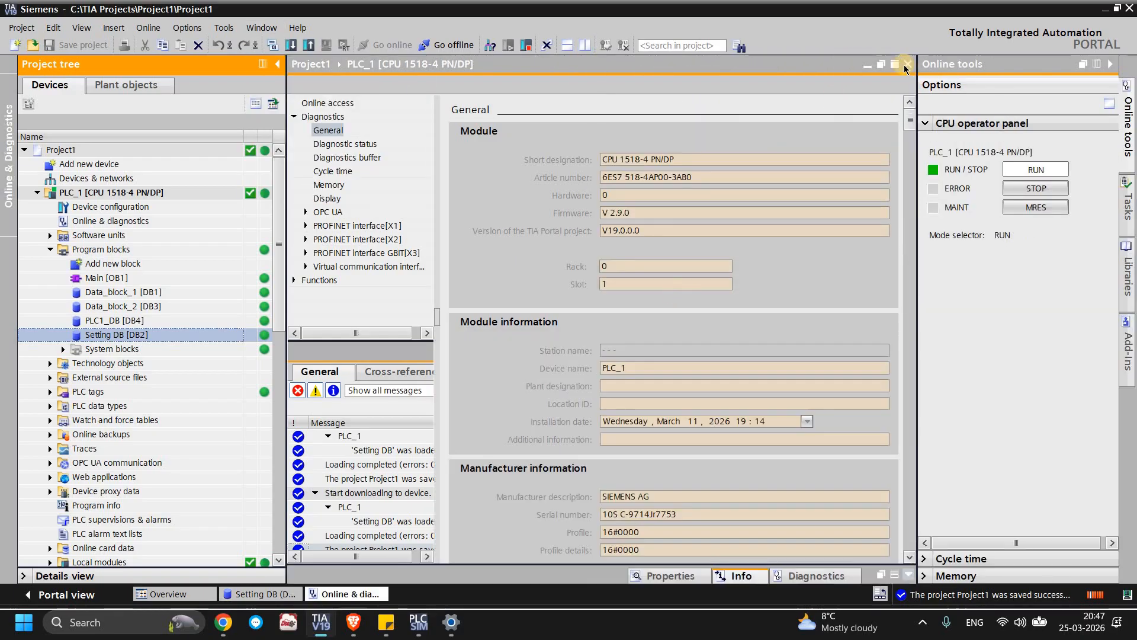
key(ctrl+F4)
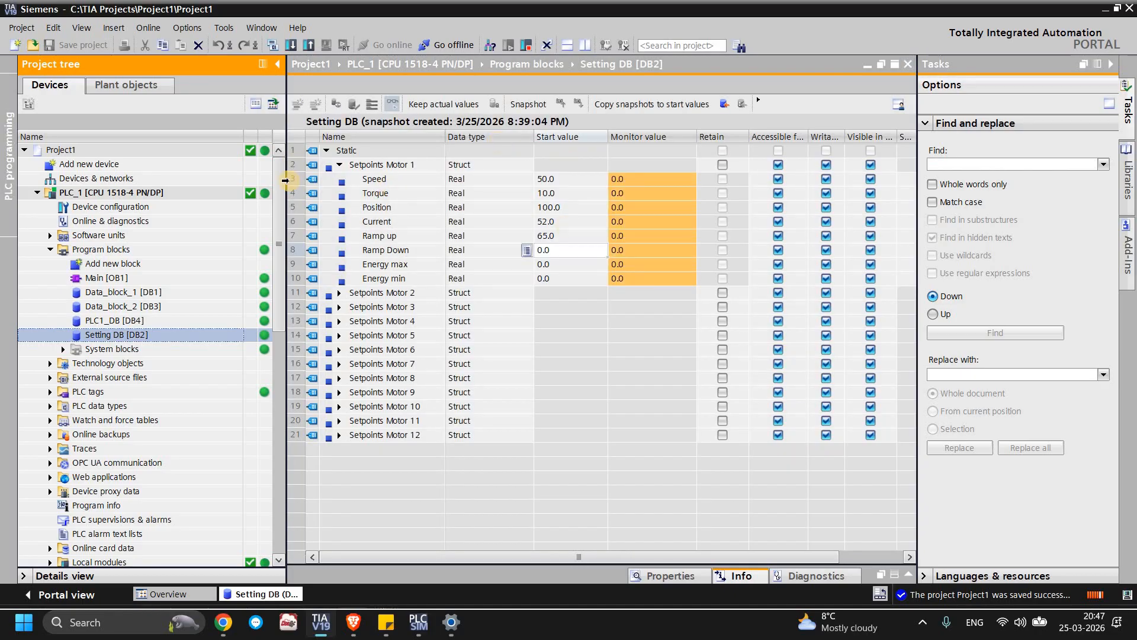
- Split the editor space vertically and open Online & diagnostics of PLC_1 beside Setting DB
click(320, 179)
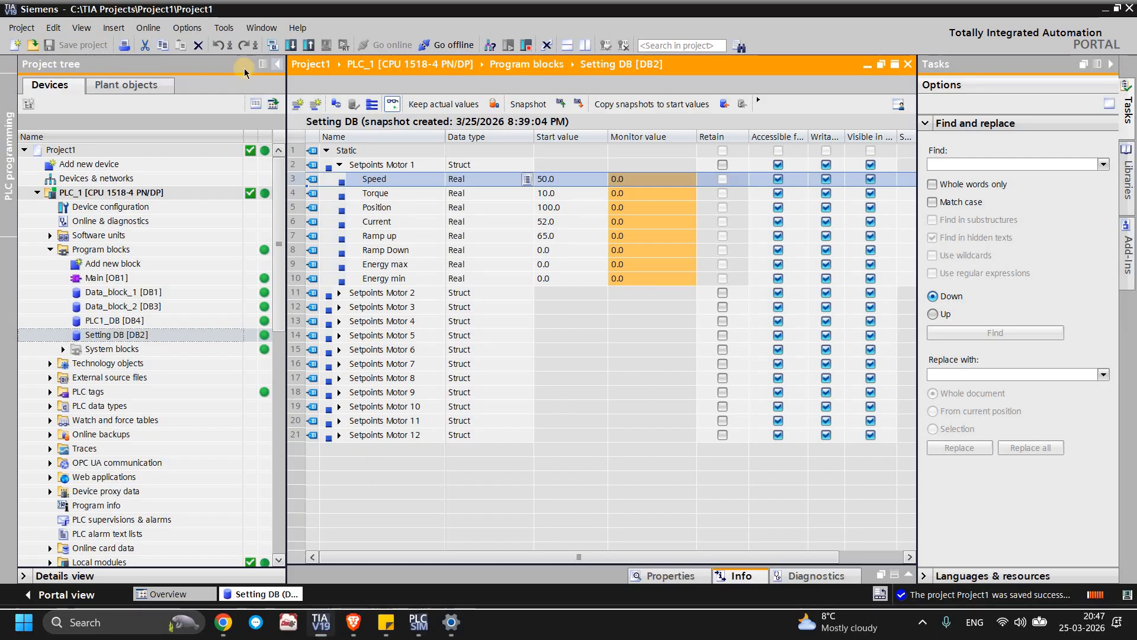
click(278, 64)
click(262, 28)
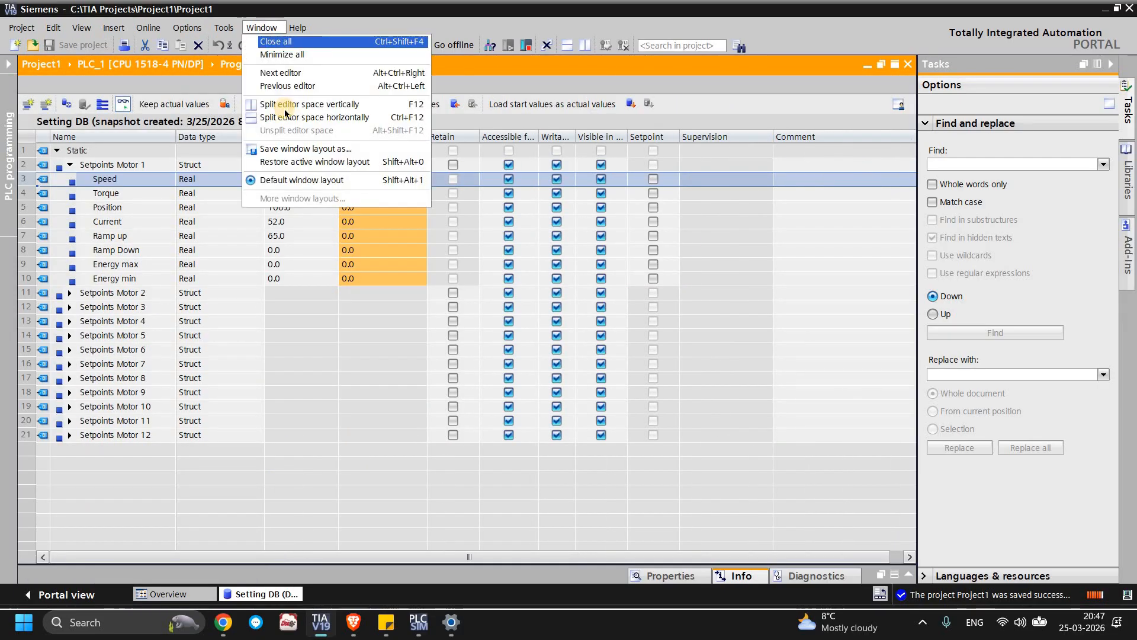
key(Return)
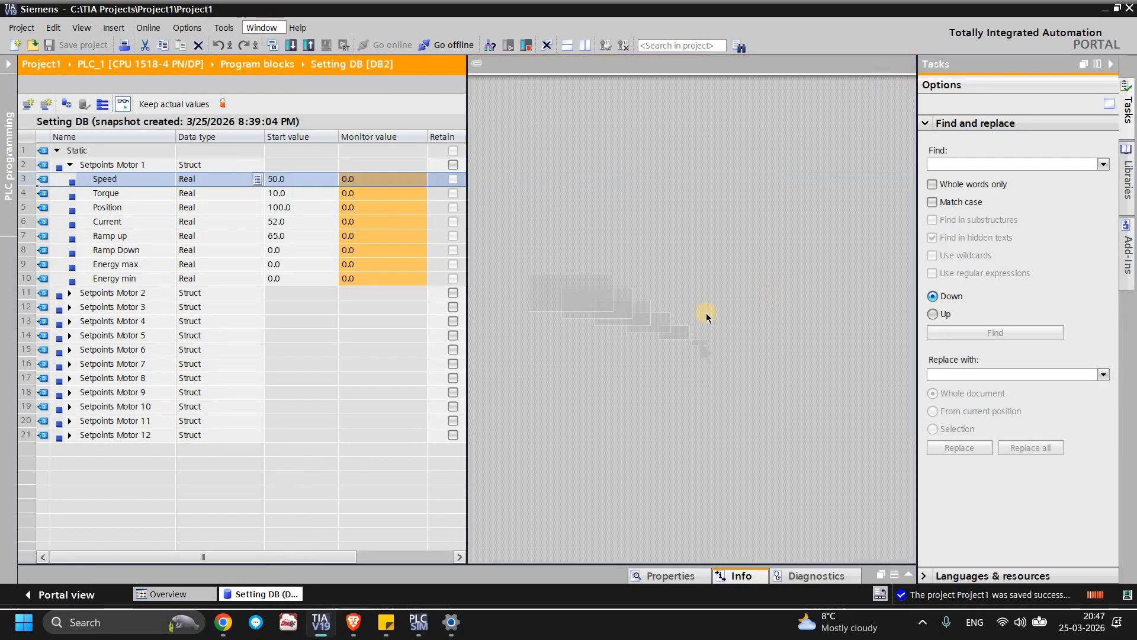
click(9, 64)
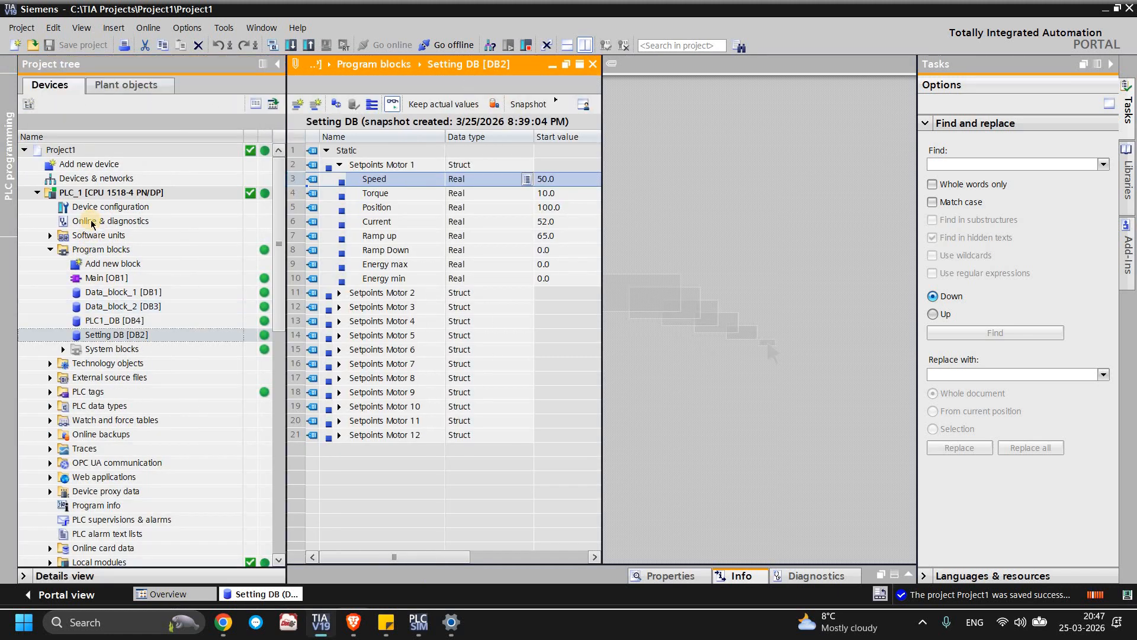
click(106, 220)
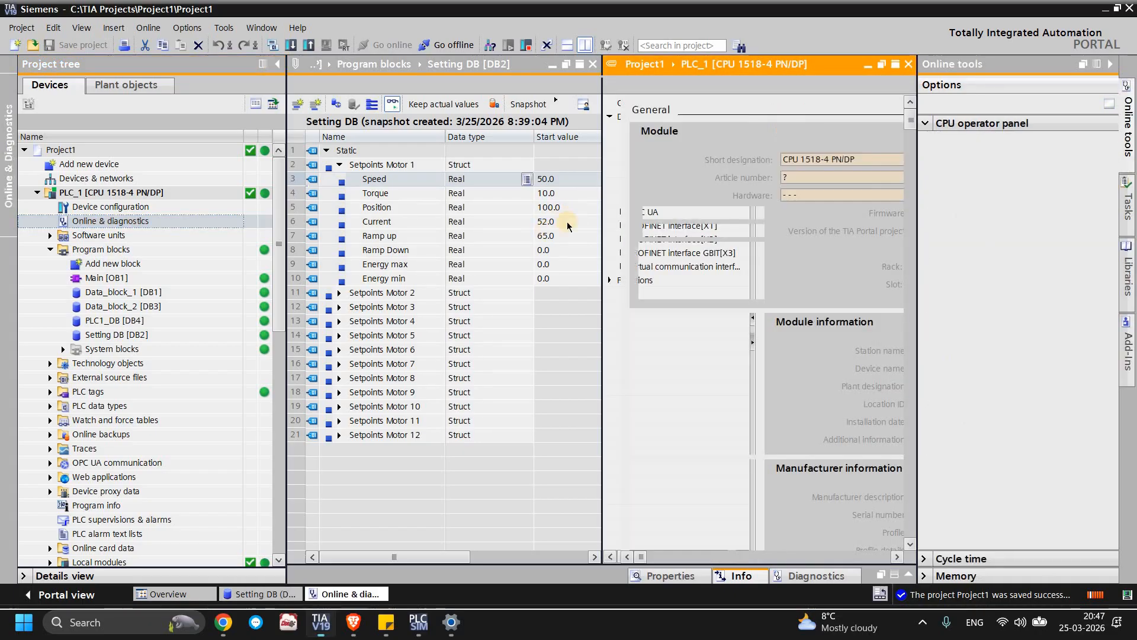
click(278, 64)
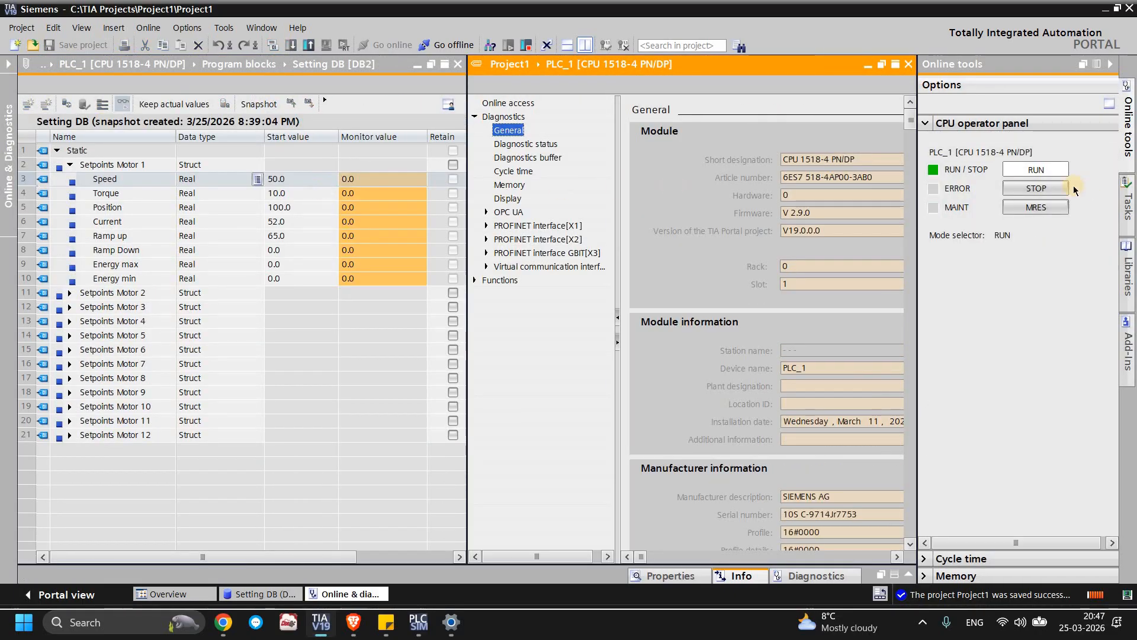
- Restart the CPU by switching it to STOP and back to RUN, and check the Setpoints Motor 1 monitor values
click(1021, 188)
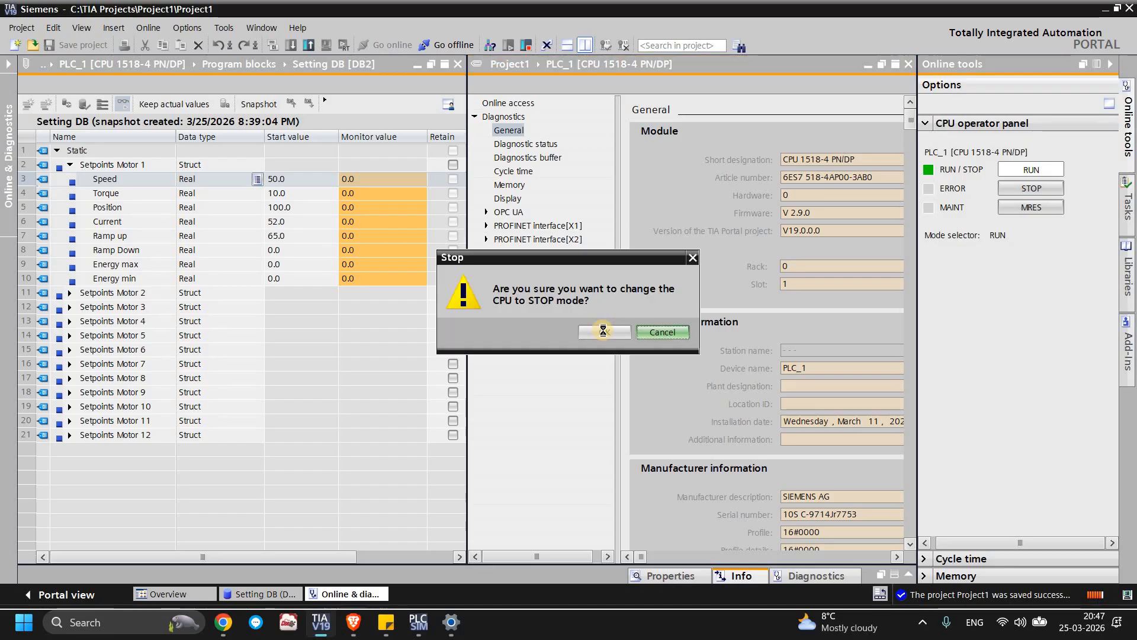
key(Return)
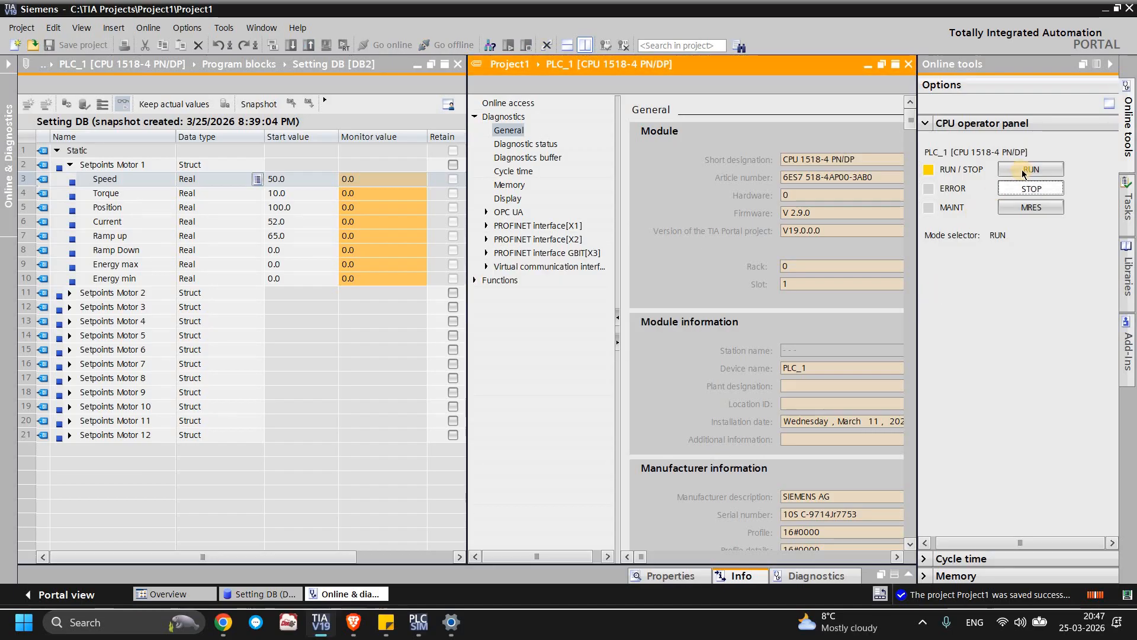
click(1031, 169)
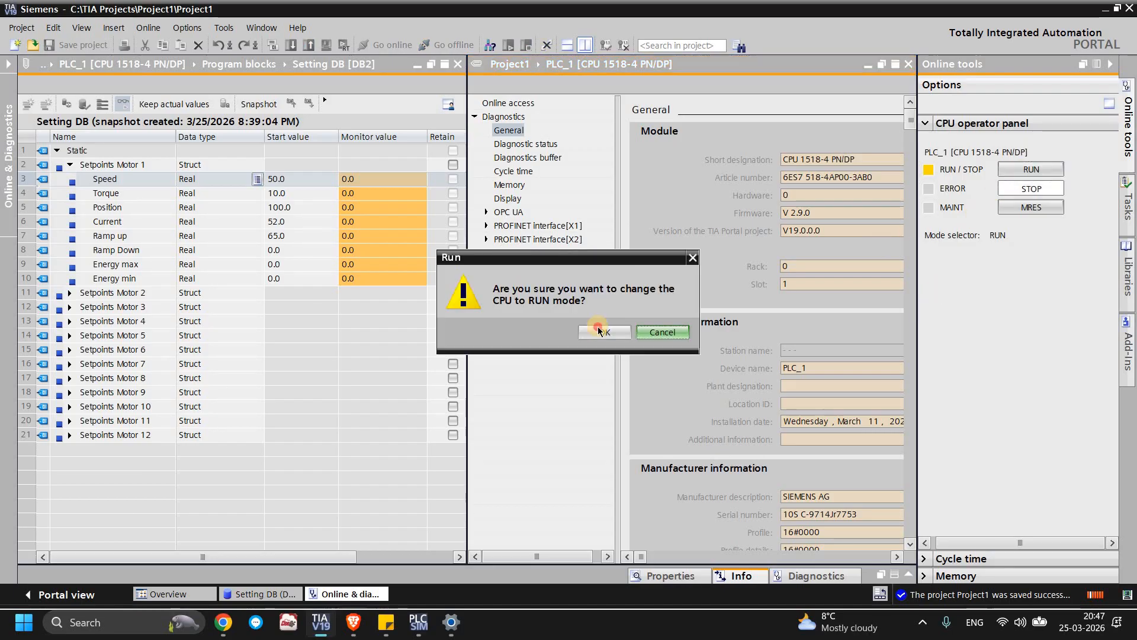
click(599, 330)
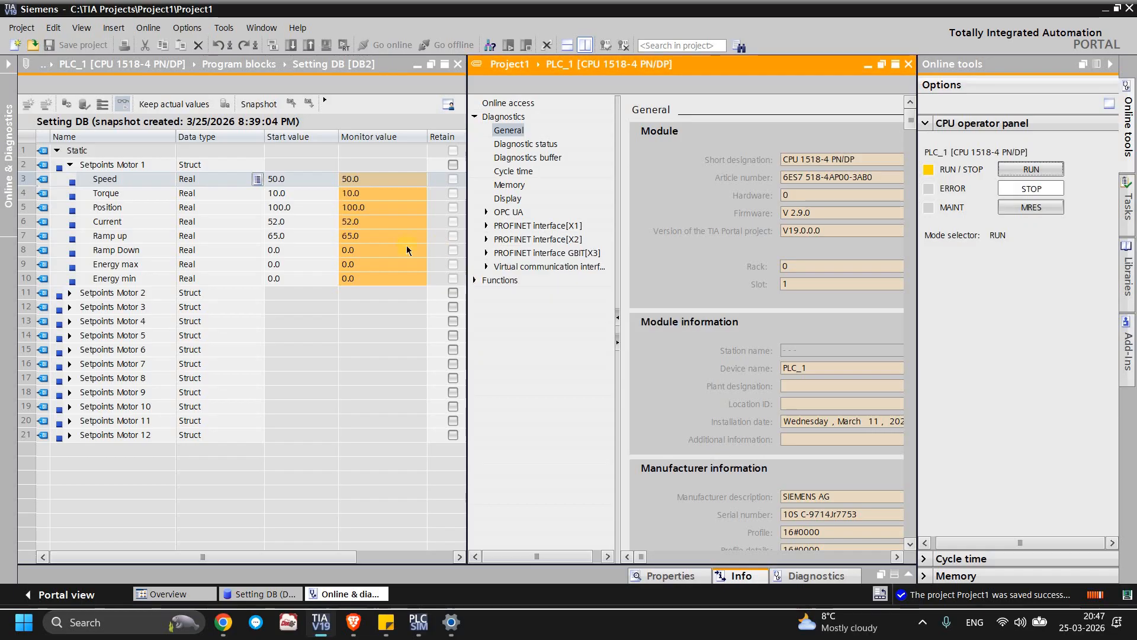
click(295, 185)
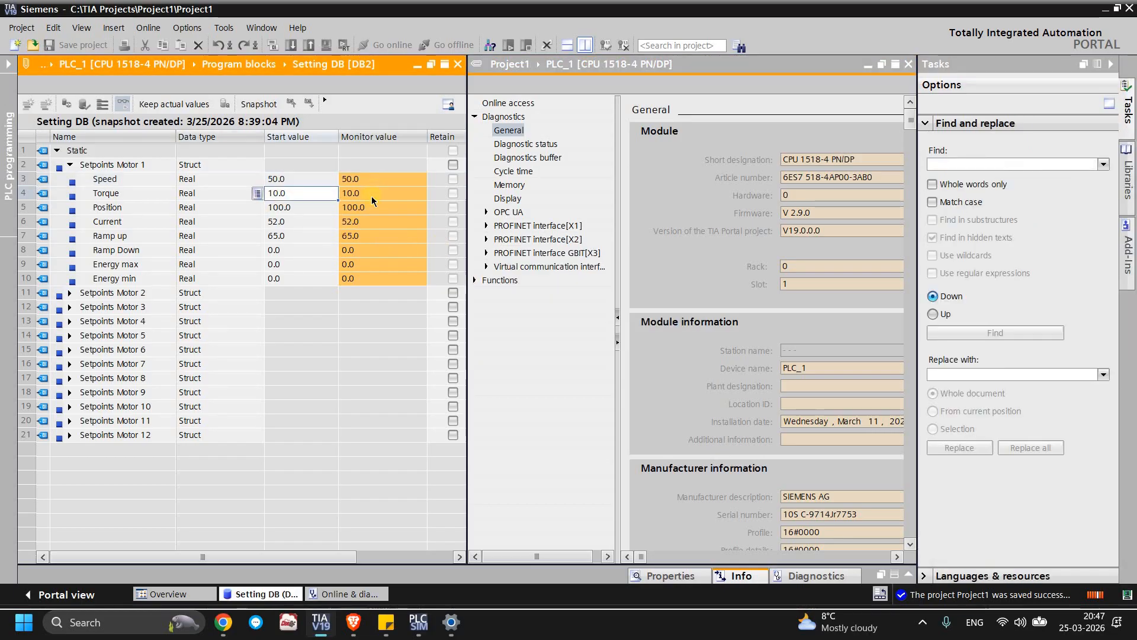
click(371, 183)
click(365, 241)
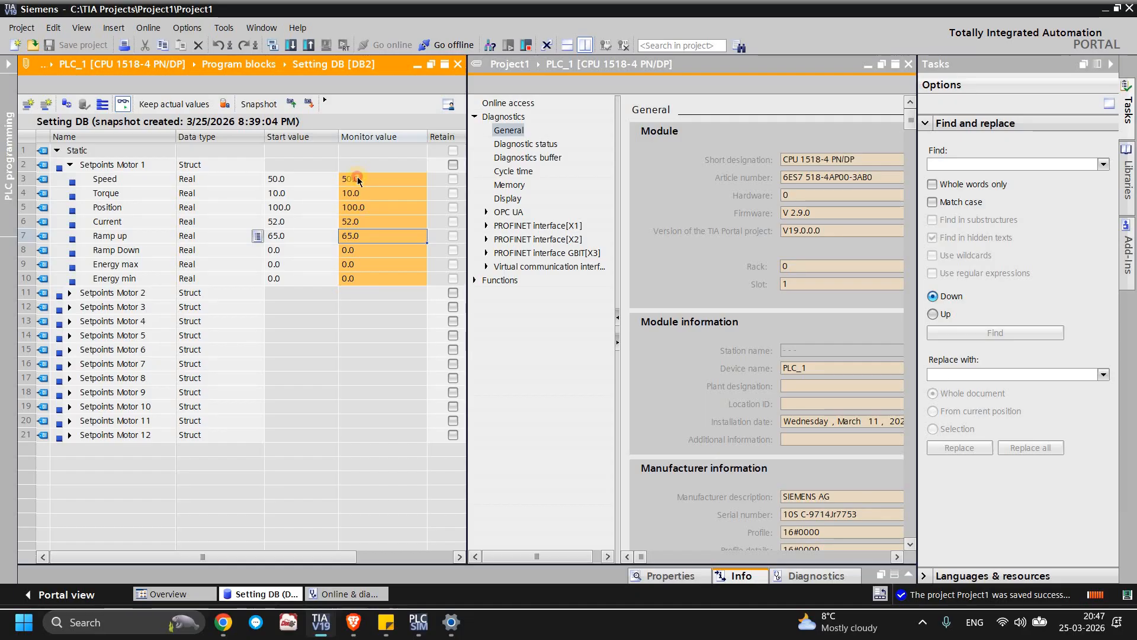
- Modify the online values of Setpoints Motor 1 to 20.0 for Speed, 50.0 for Position and 0.0 for Torque
click(357, 177)
key(shift+F2)
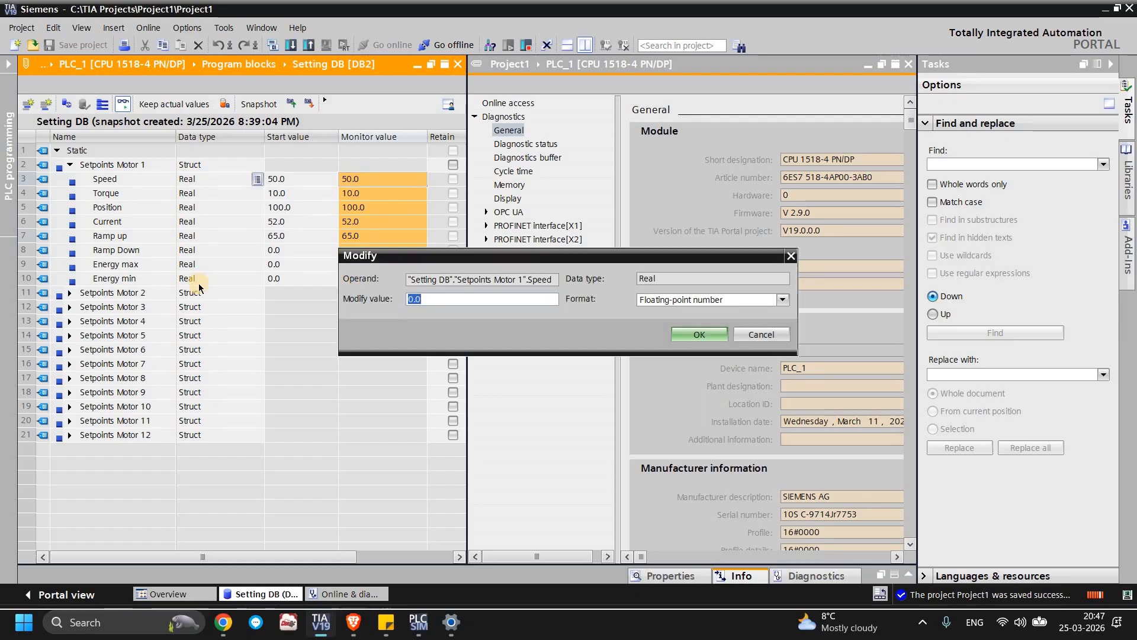
key(Escape)
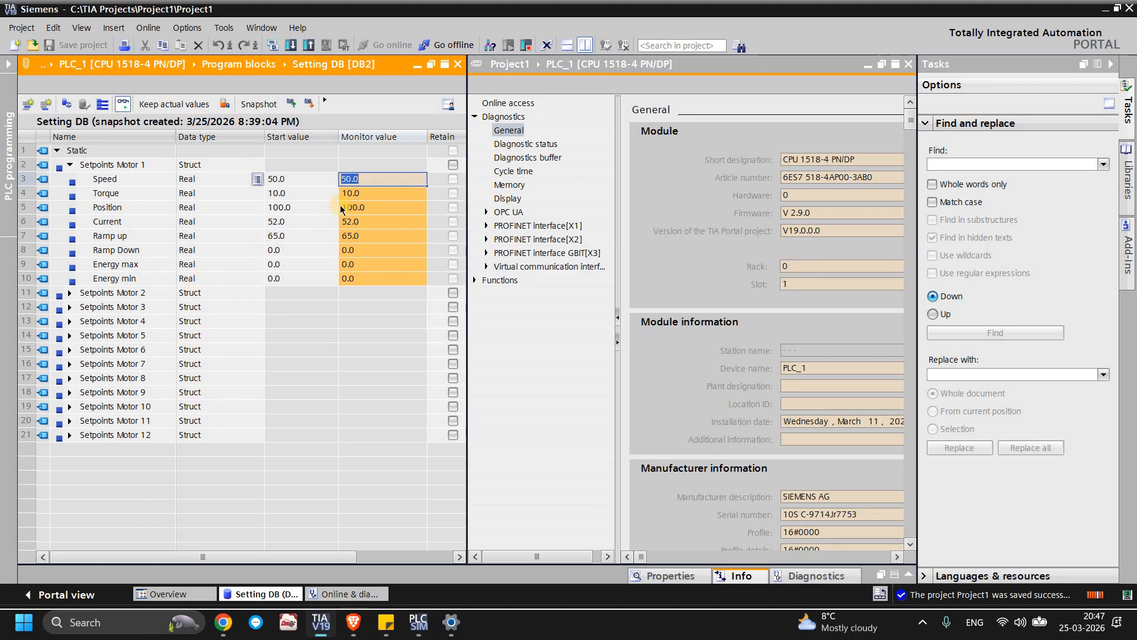
click(339, 204)
key(shift+F2)
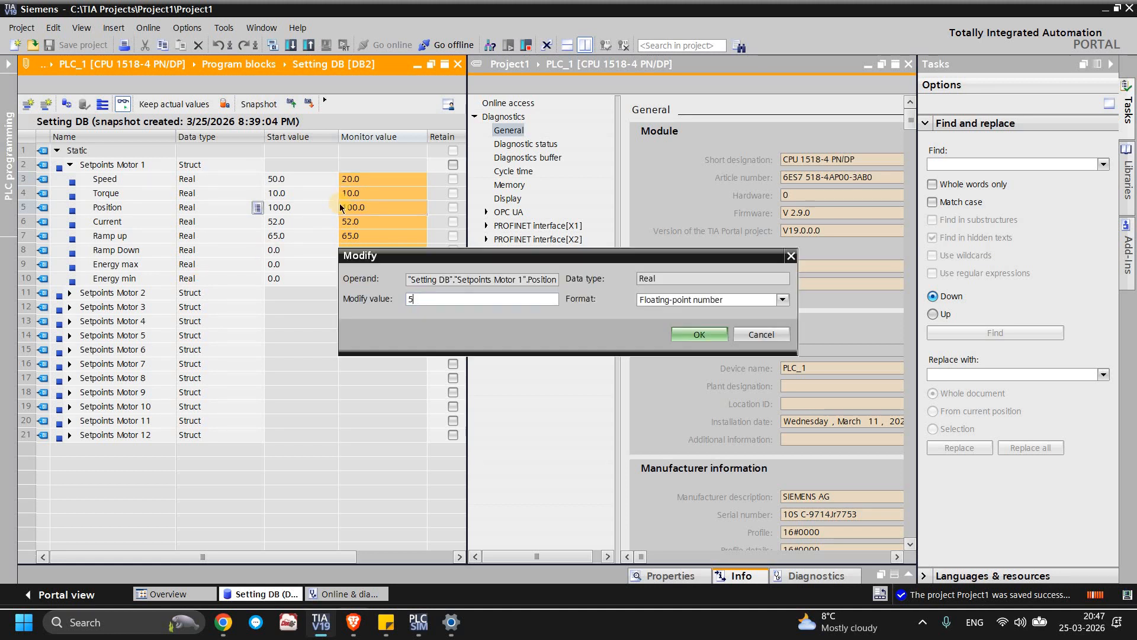
key(Escape)
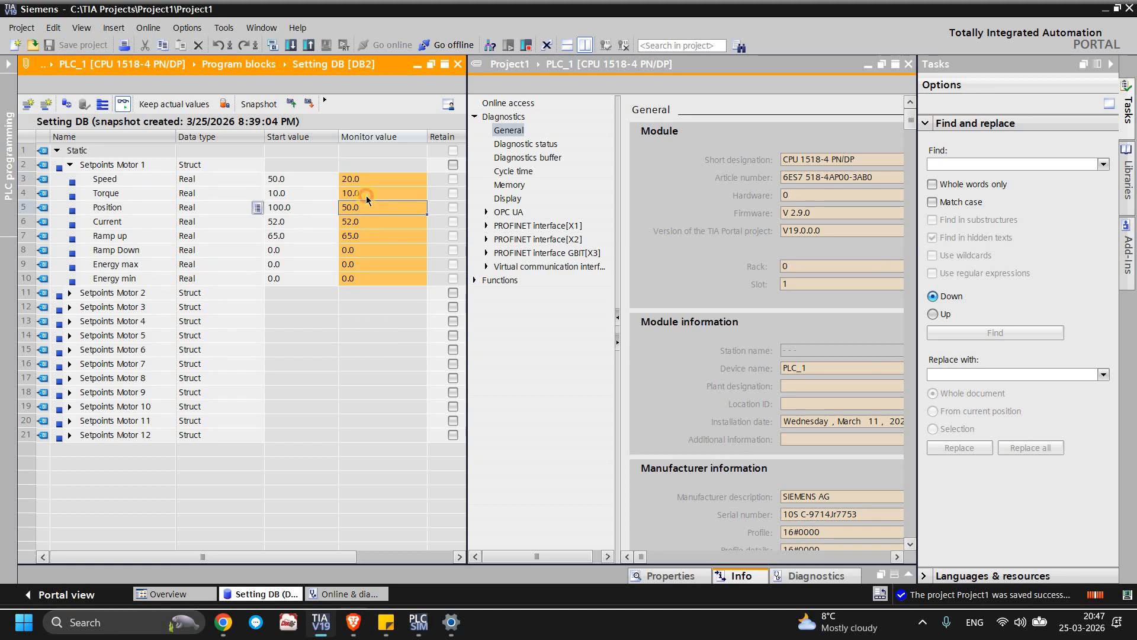
click(366, 194)
key(shift+F2)
key(Escape)
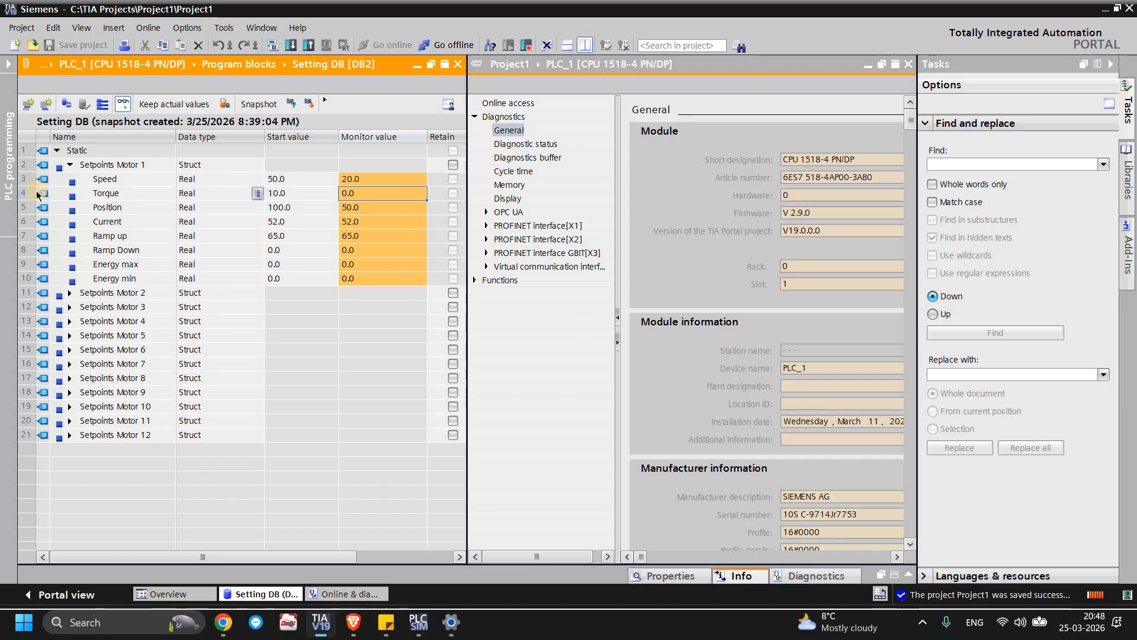
- Return to Online & diagnostics of PLC_1 and switch the CPU to STOP and back to RUN
click(8, 64)
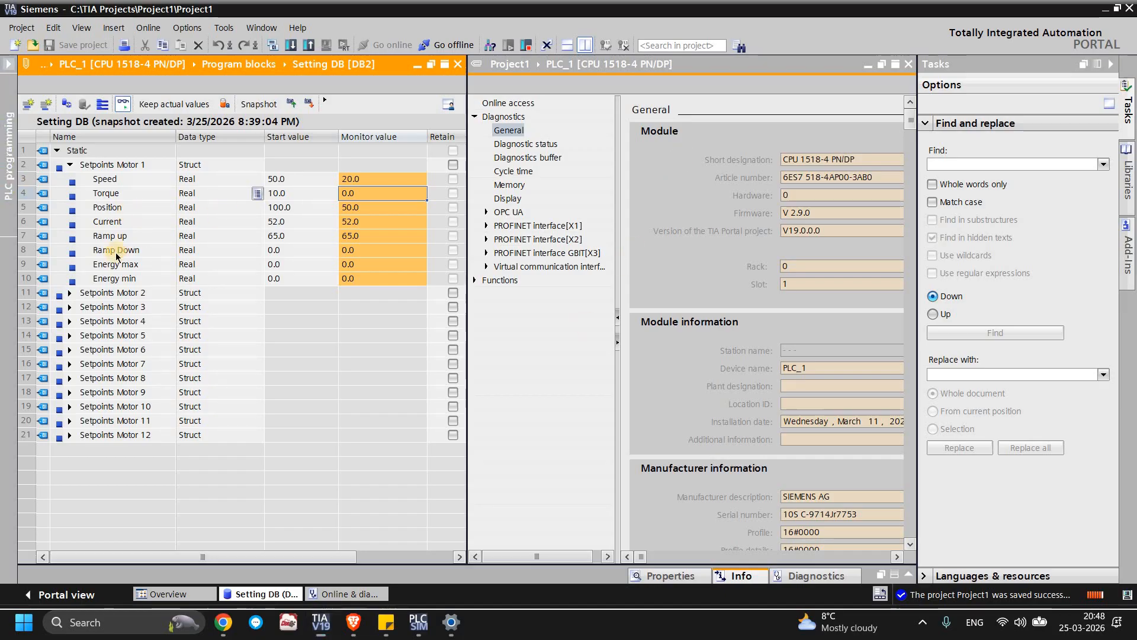
double_click(110, 225)
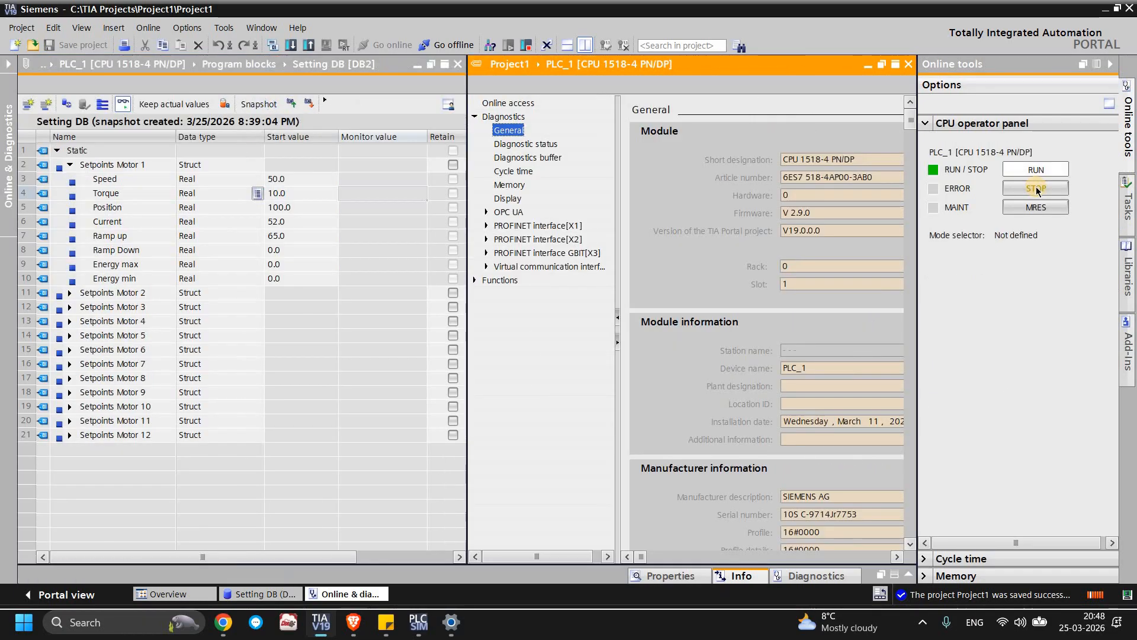
click(1036, 188)
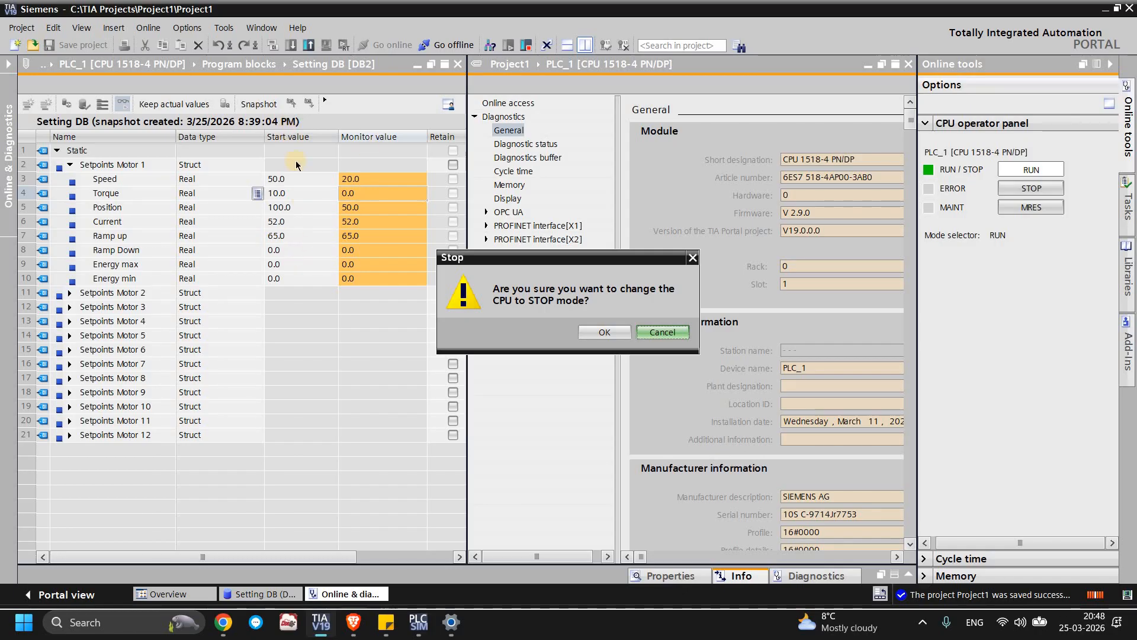
click(600, 332)
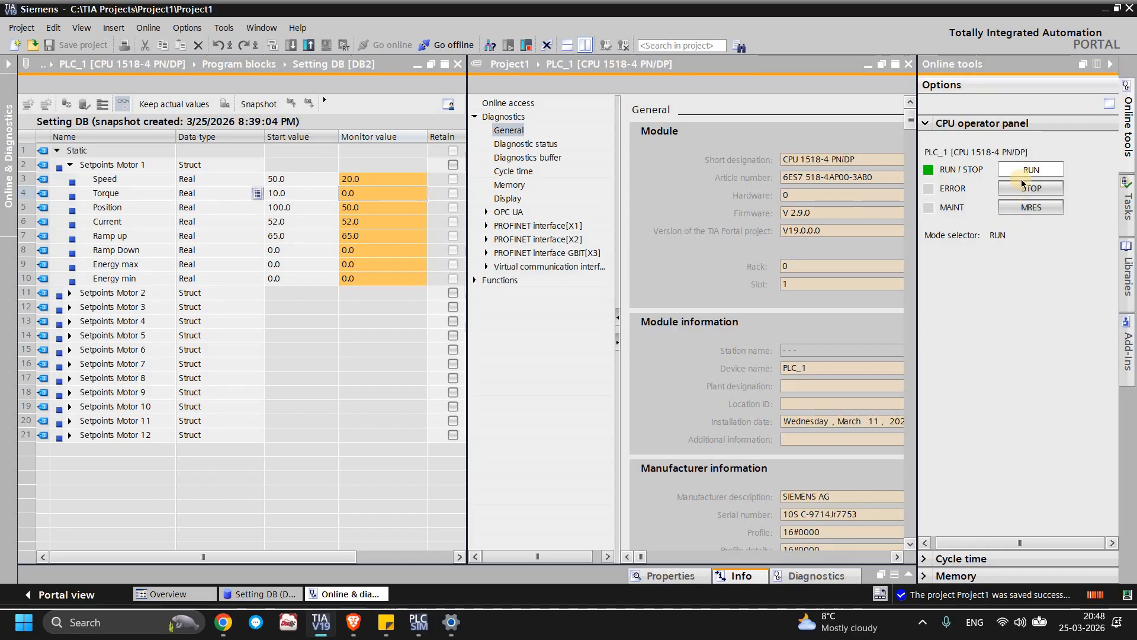
click(1030, 169)
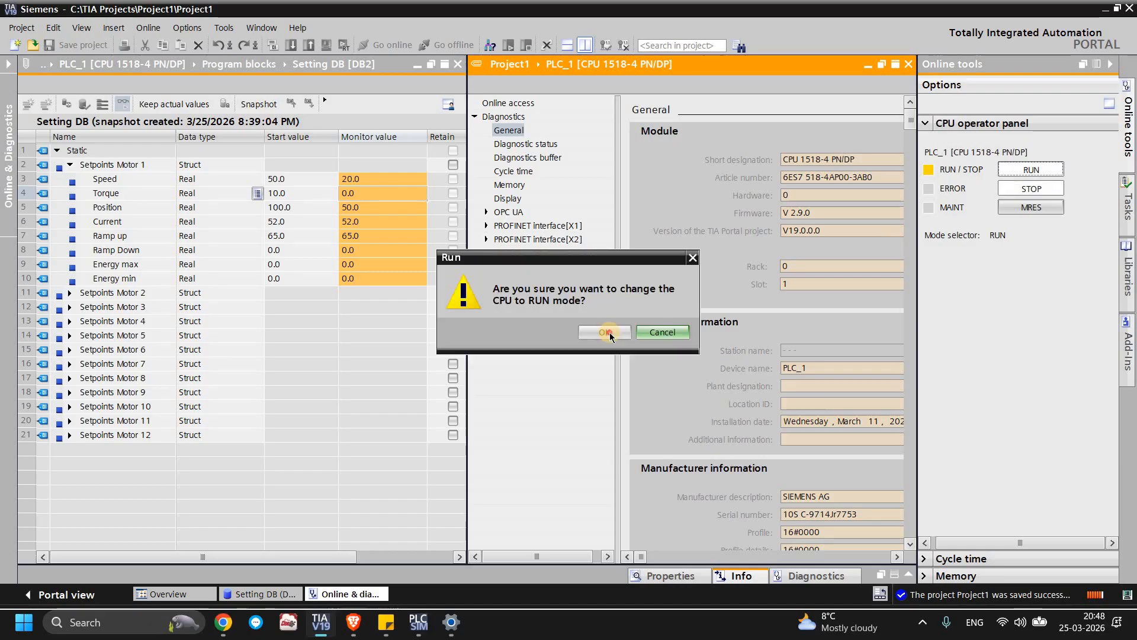
key(Return)
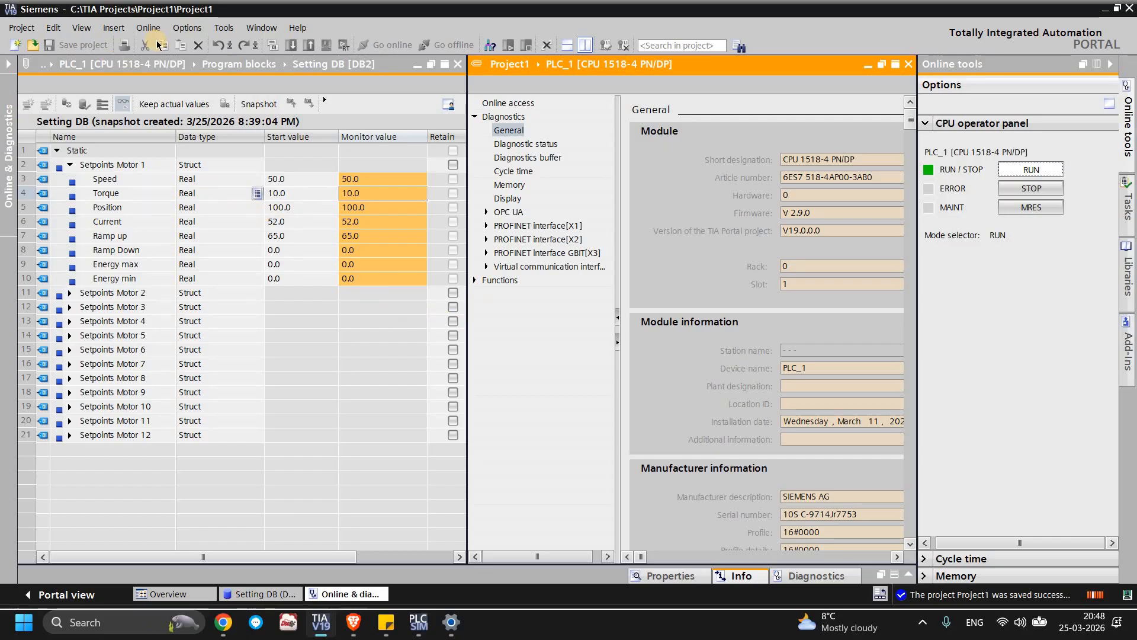
- Unsplit the editor space and expand all setpoint structures in Setting DB
click(261, 28)
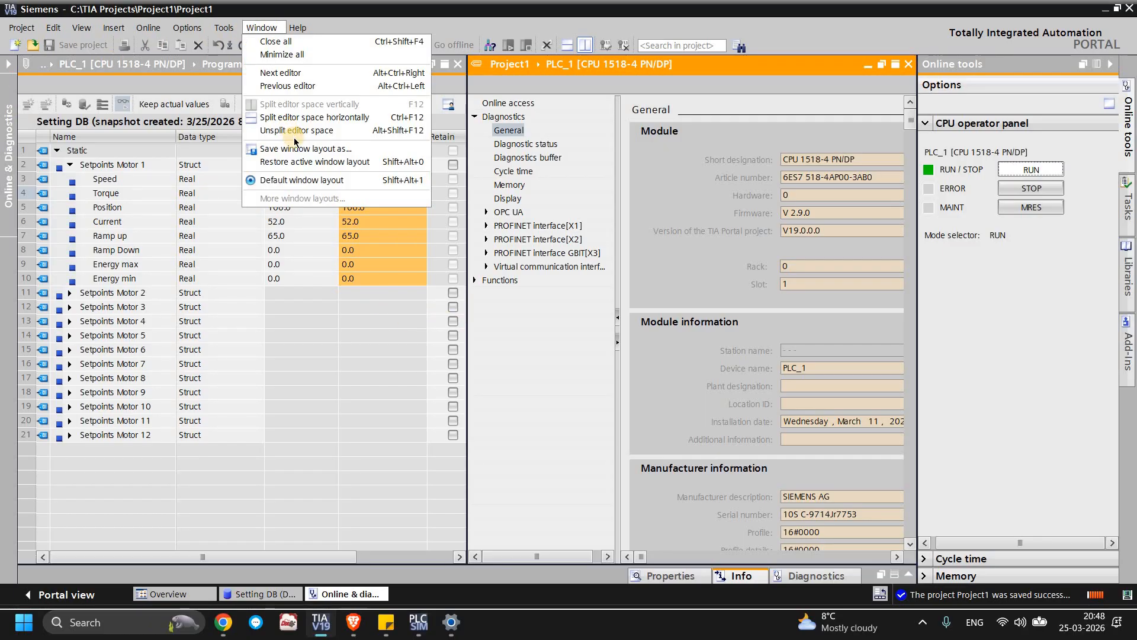
click(293, 129)
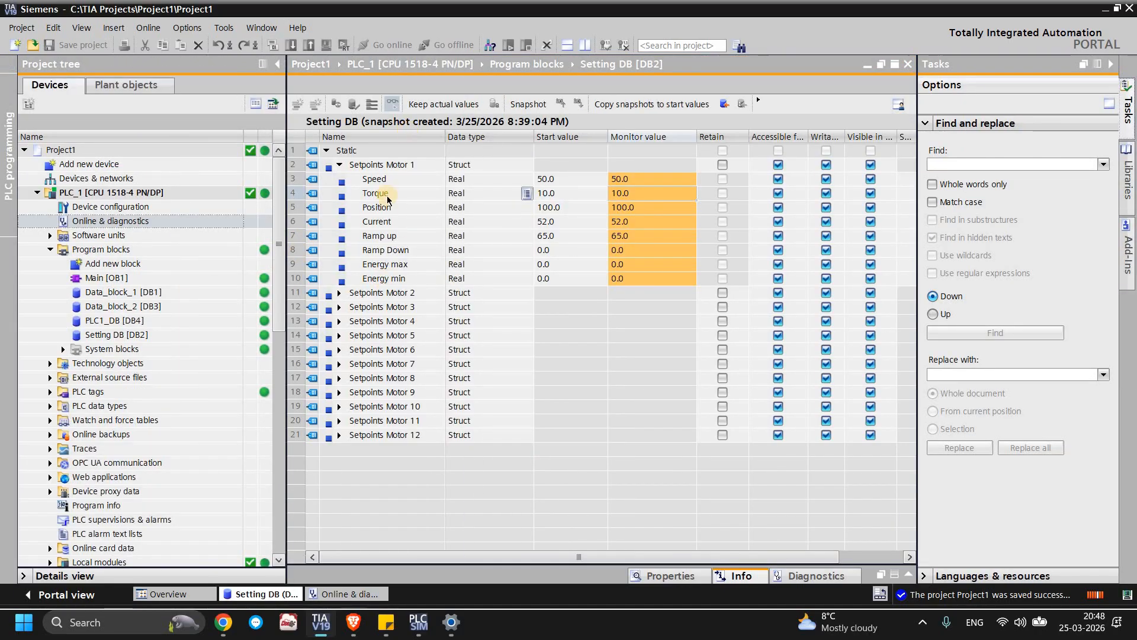
click(373, 108)
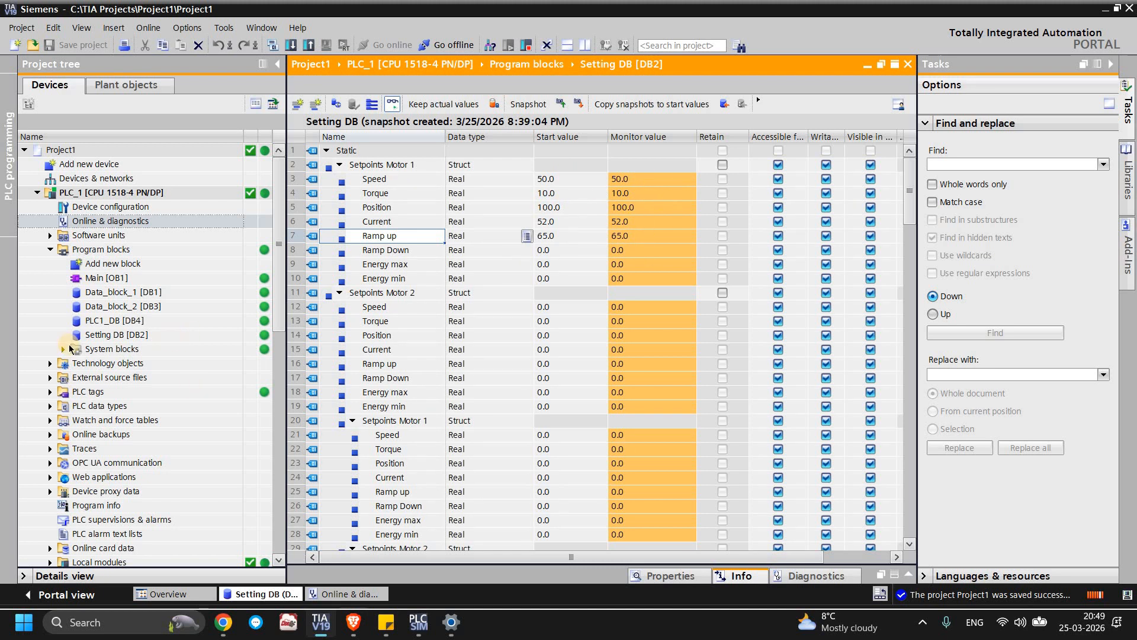
- Take a snapshot of the actual values of Setting DB and review the Setpoints Motor 1 snapshot values
click(100, 335)
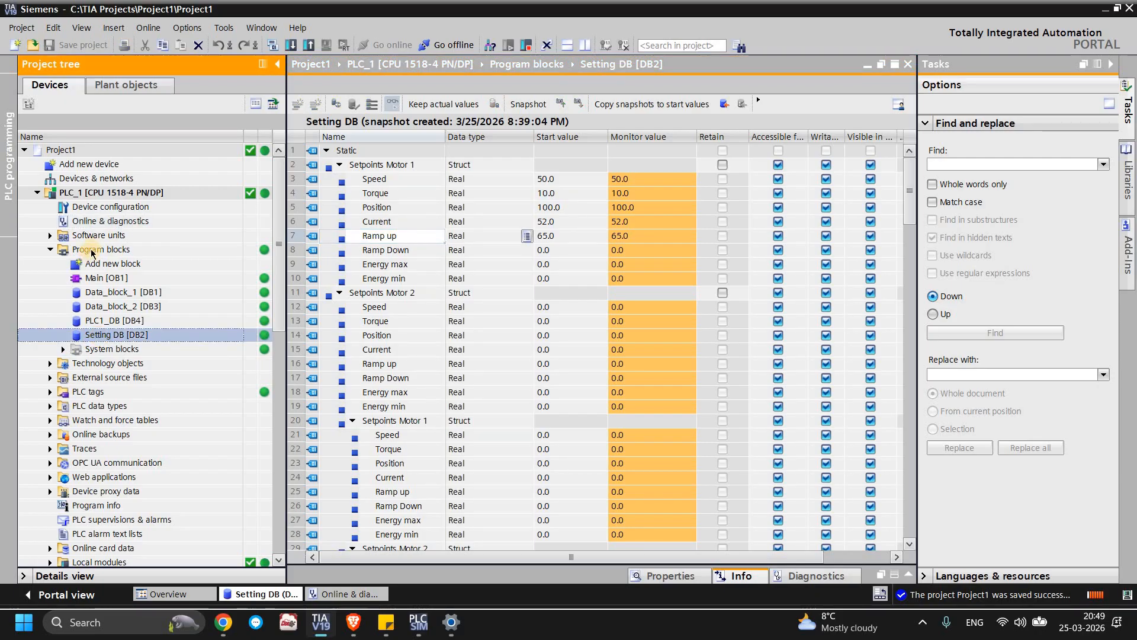
right_click(100, 340)
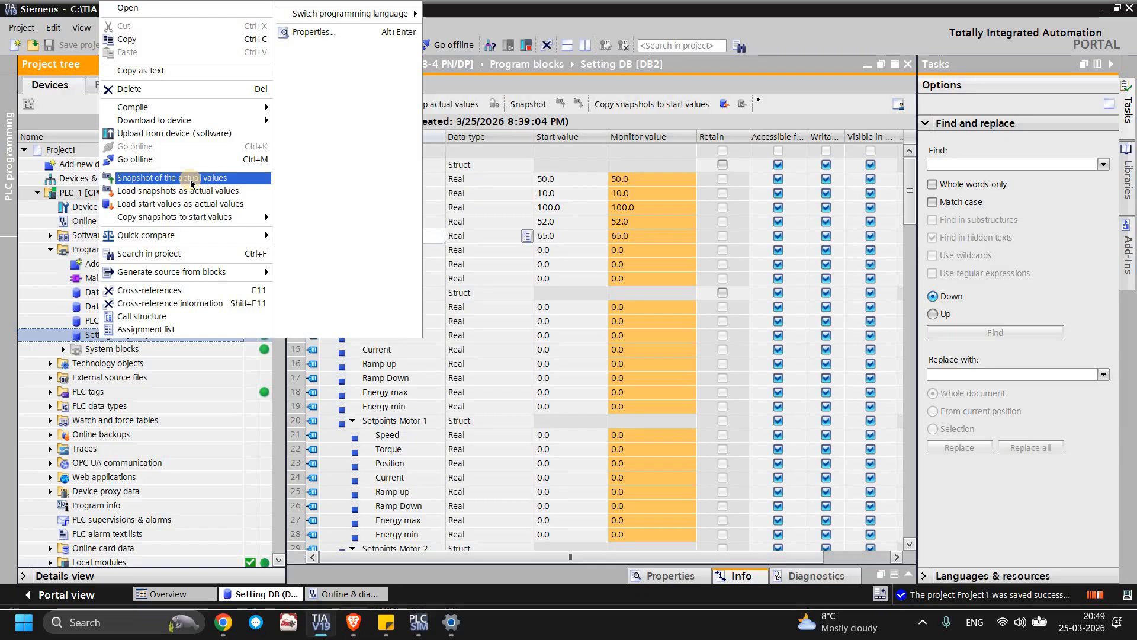
click(191, 183)
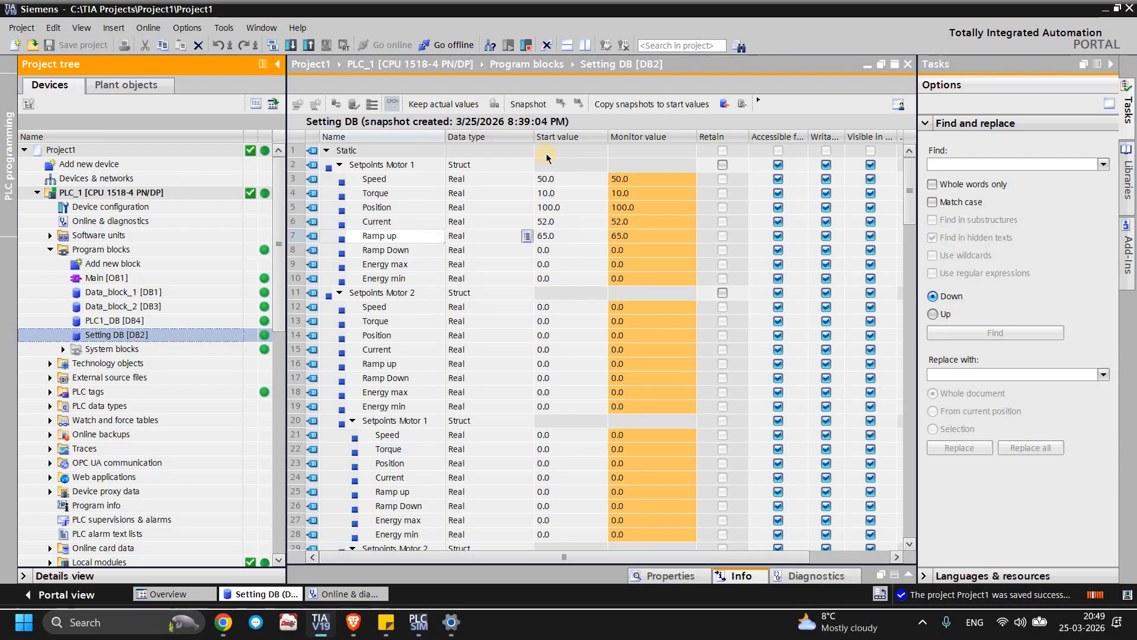
mouse_move(629, 181)
mouse_down()
mouse_move(629, 288)
mouse_move(628, 166)
mouse_up()
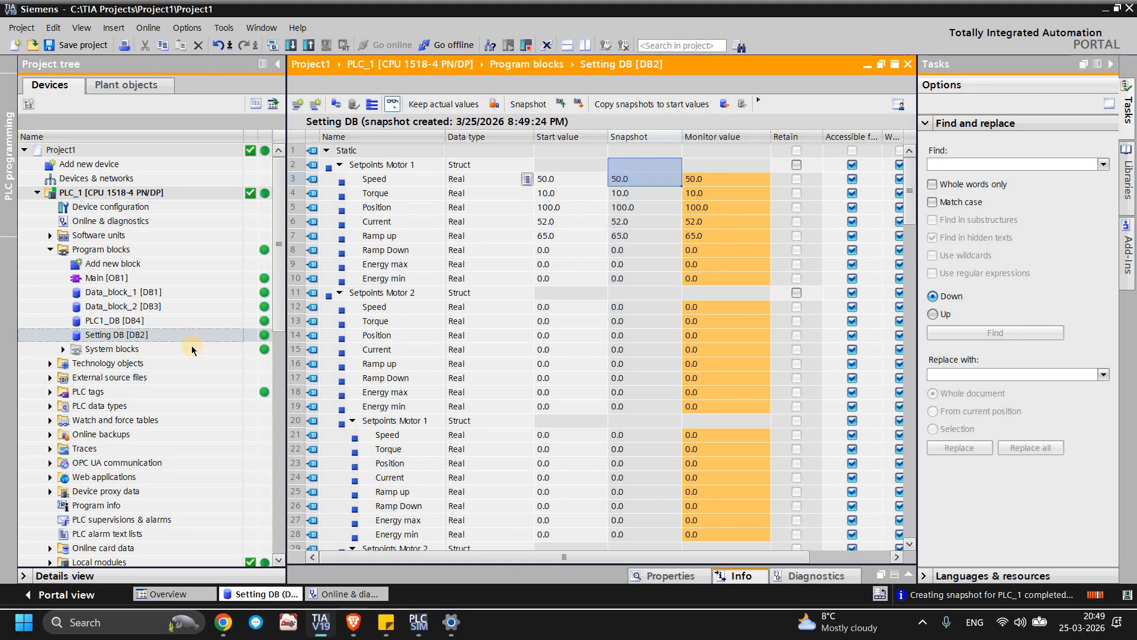
click(140, 333)
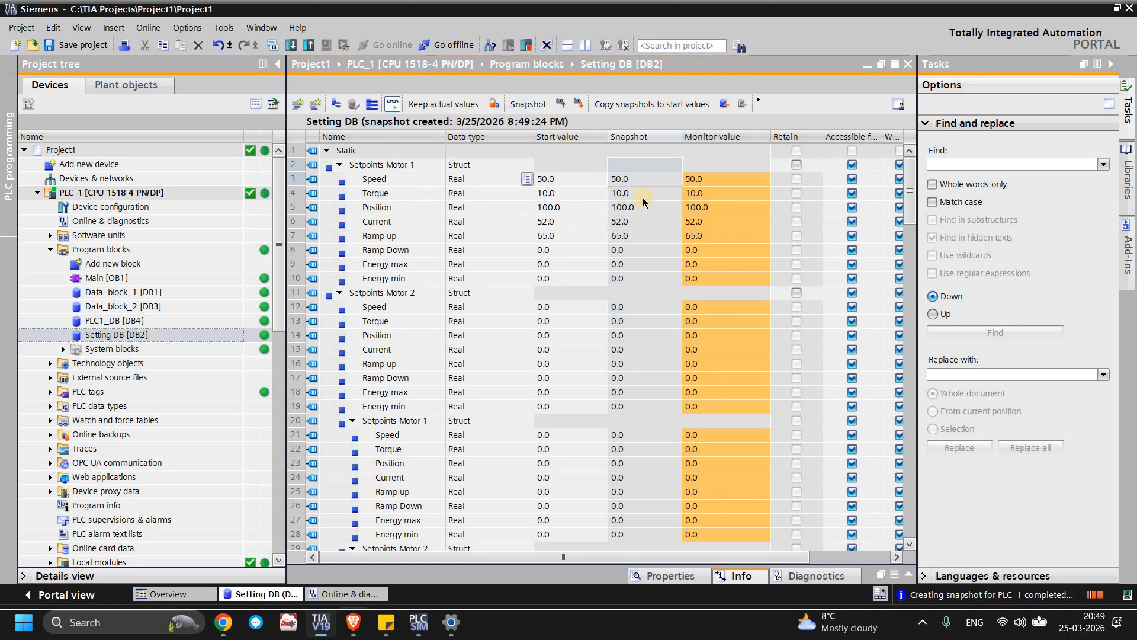
- Modify the online values of Setpoints Motor 1 to 100 for Speed and 200 for Torque
click(711, 193)
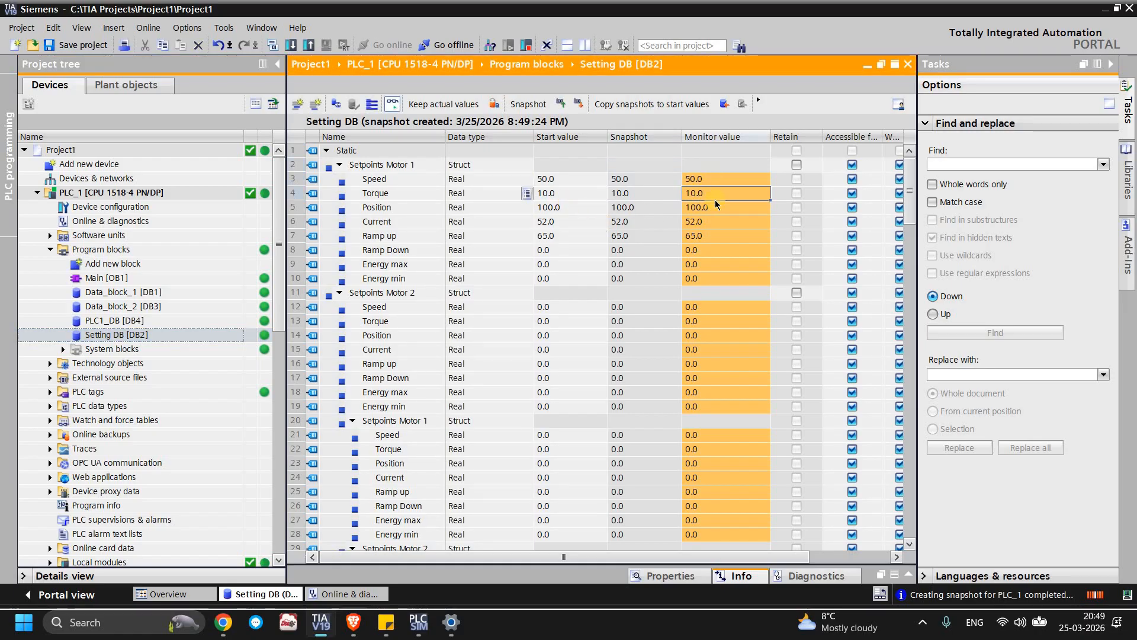
click(539, 173)
key(ctrl+shift+2)
text(100)
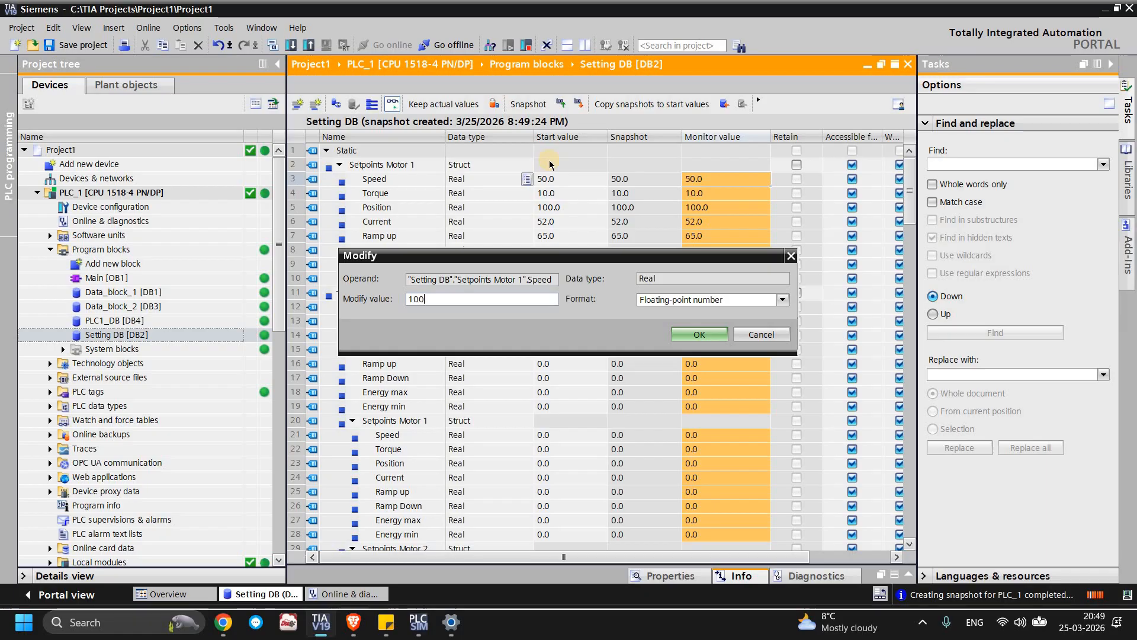
key(Return)
click(706, 197)
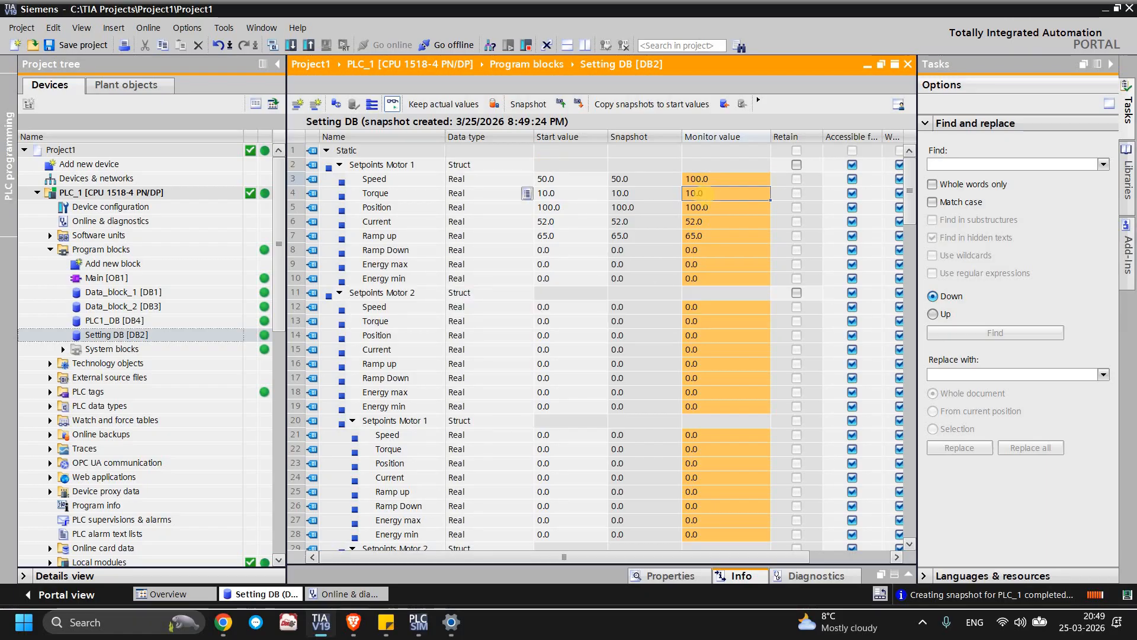
key(ctrl+shift+2)
text(1)
text(0)
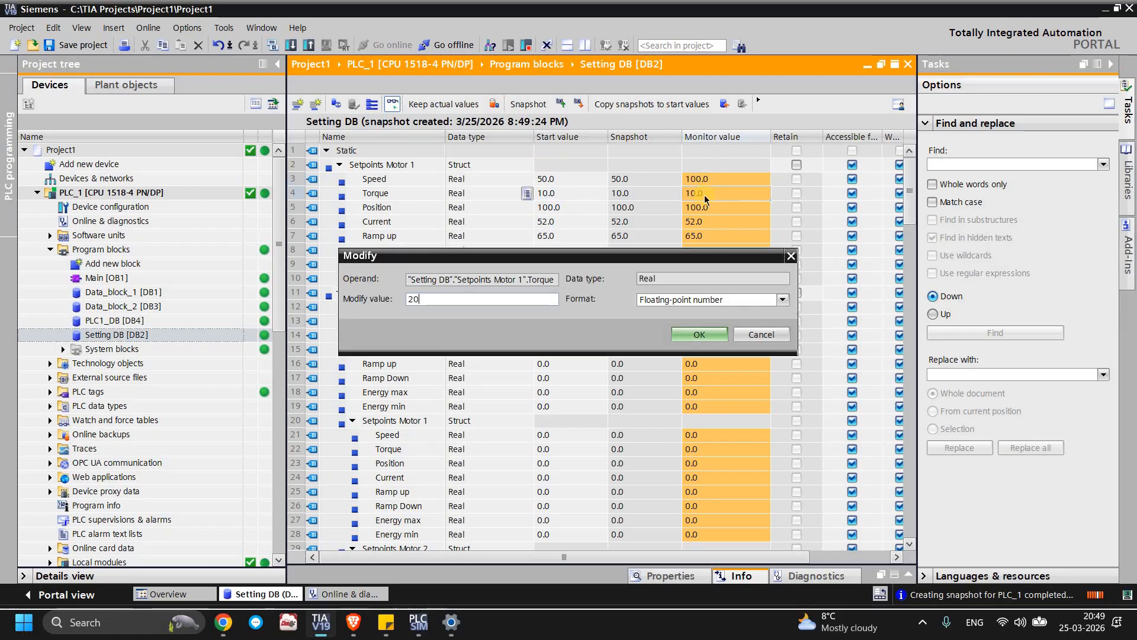
text(0)
key(Return)
- Modify the online values of Setpoints Motor 1 to 300 for Position and 400 for Current
click(716, 207)
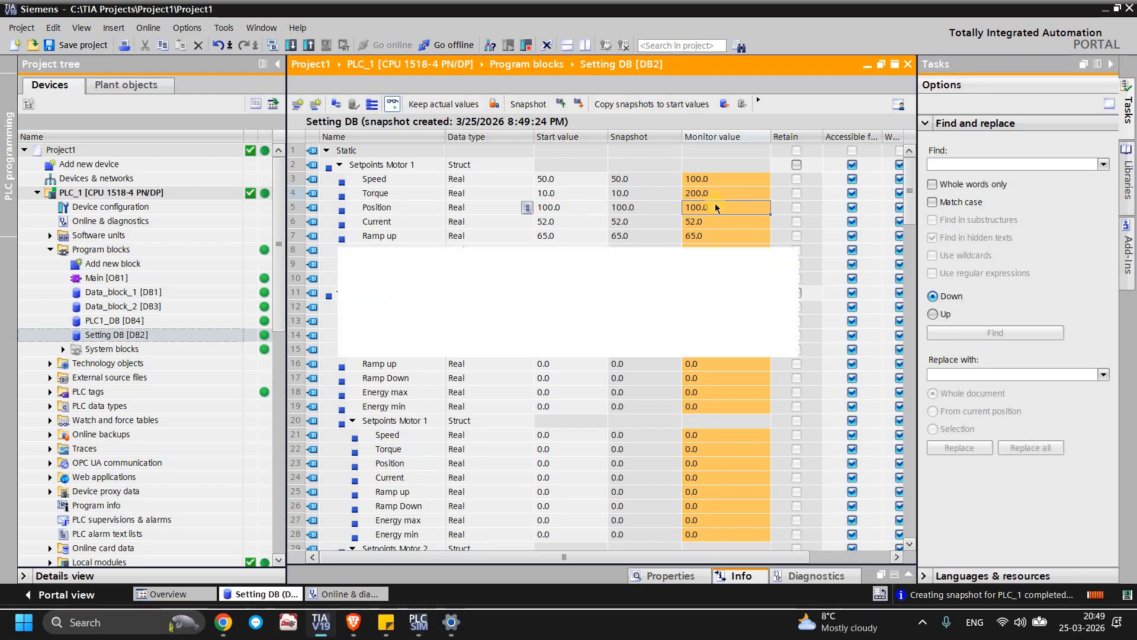
key(ctrl+shift+2)
key(Return)
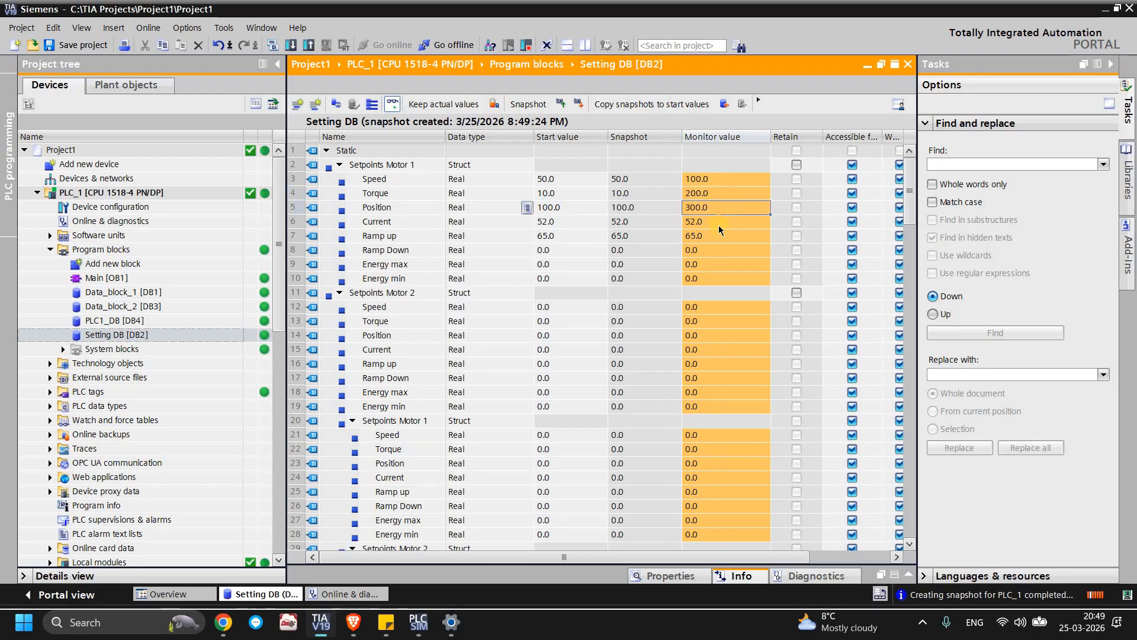
click(719, 225)
key(ctrl+shift+2)
text(400)
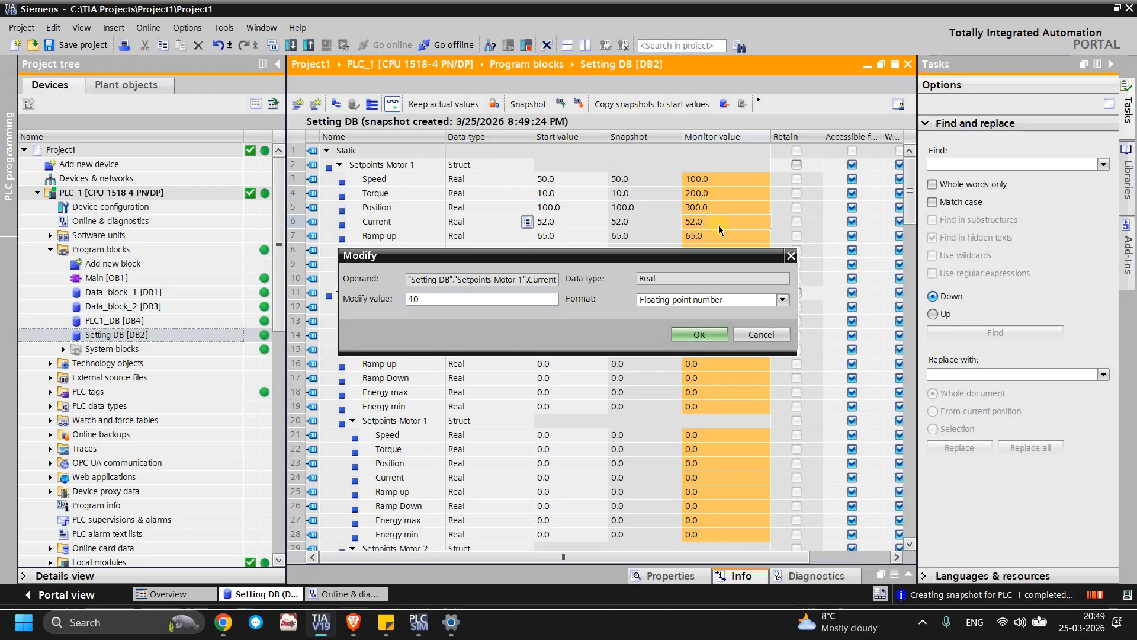
key(Return)
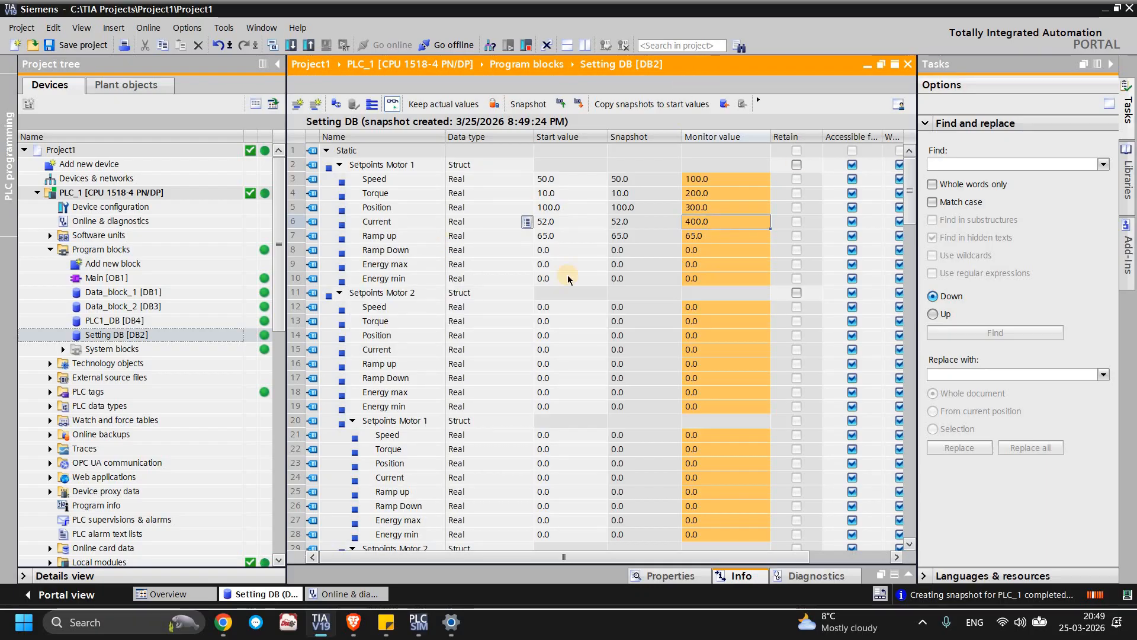
- Take a new snapshot of Setting DB's actual values and copy all snapshot values to its start values
right_click(123, 336)
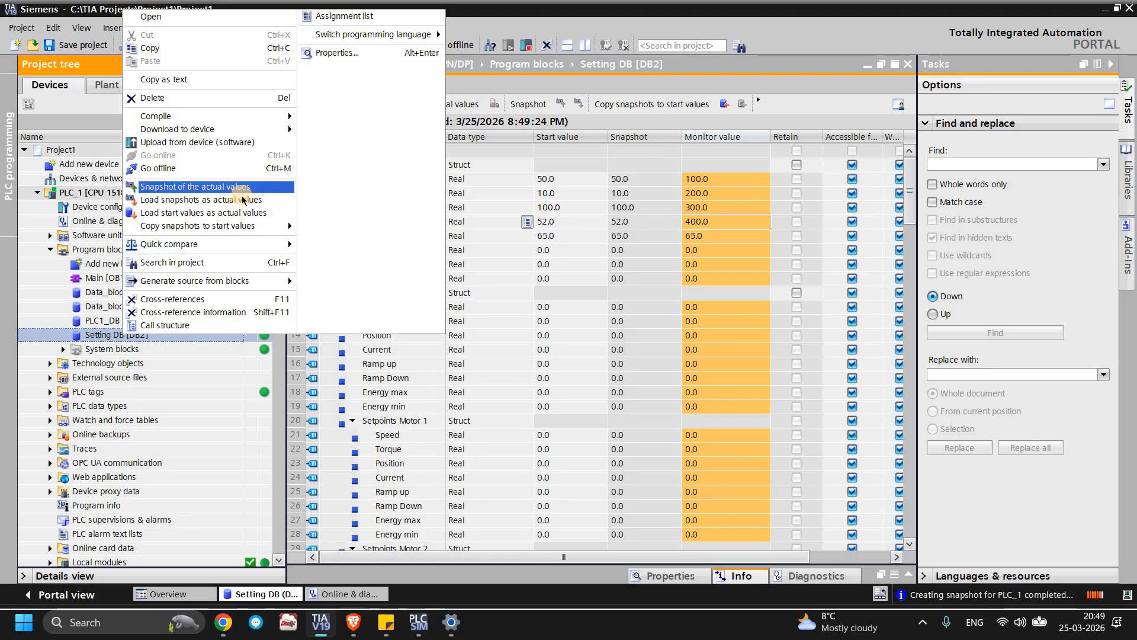
click(154, 190)
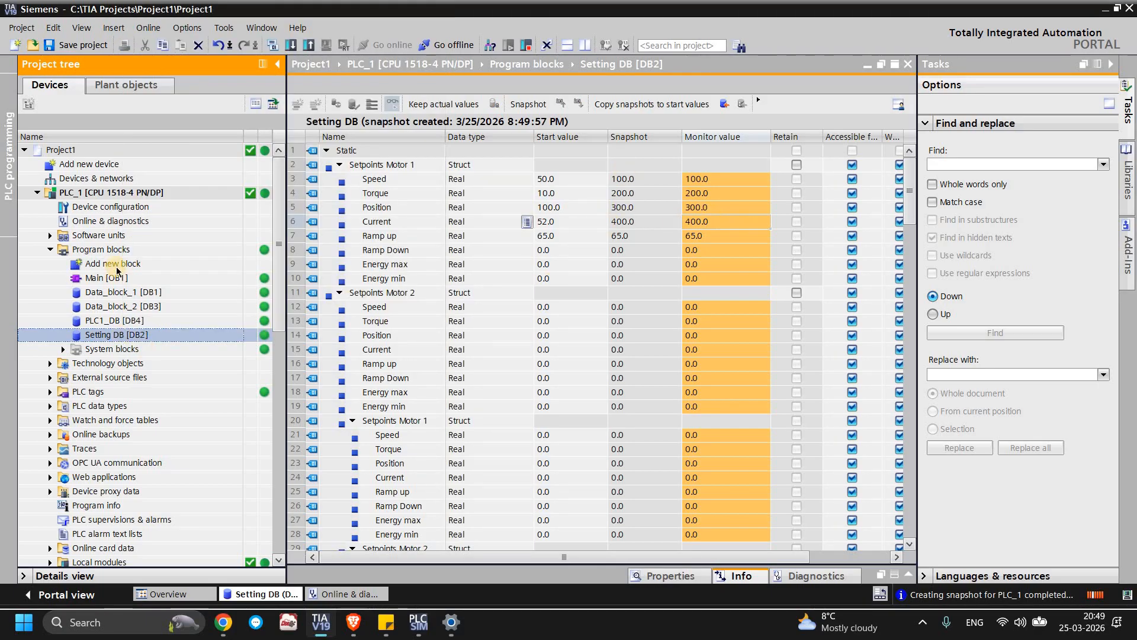
right_click(122, 336)
mouse_move(186, 228)
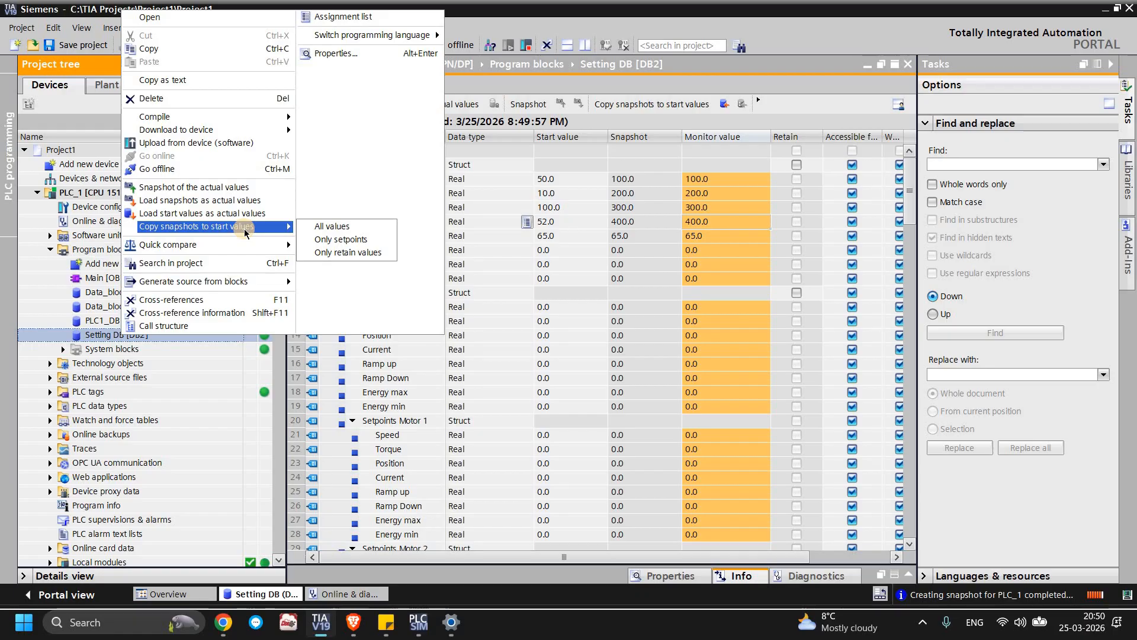
click(347, 227)
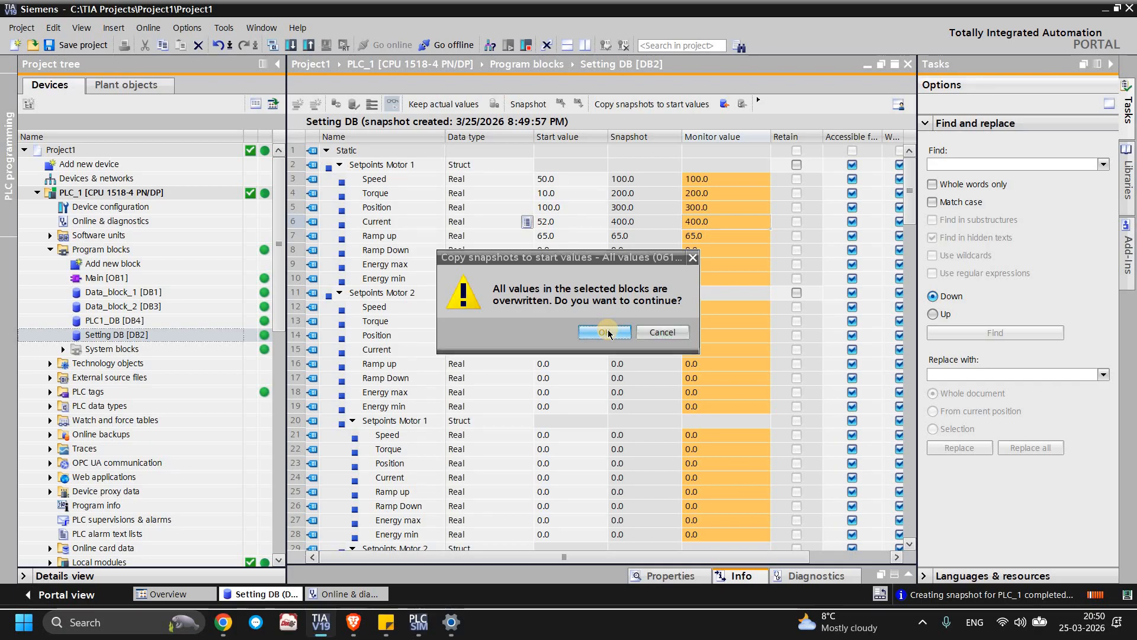
click(608, 334)
drag(622, 178, 622, 221)
drag(546, 244, 548, 237)
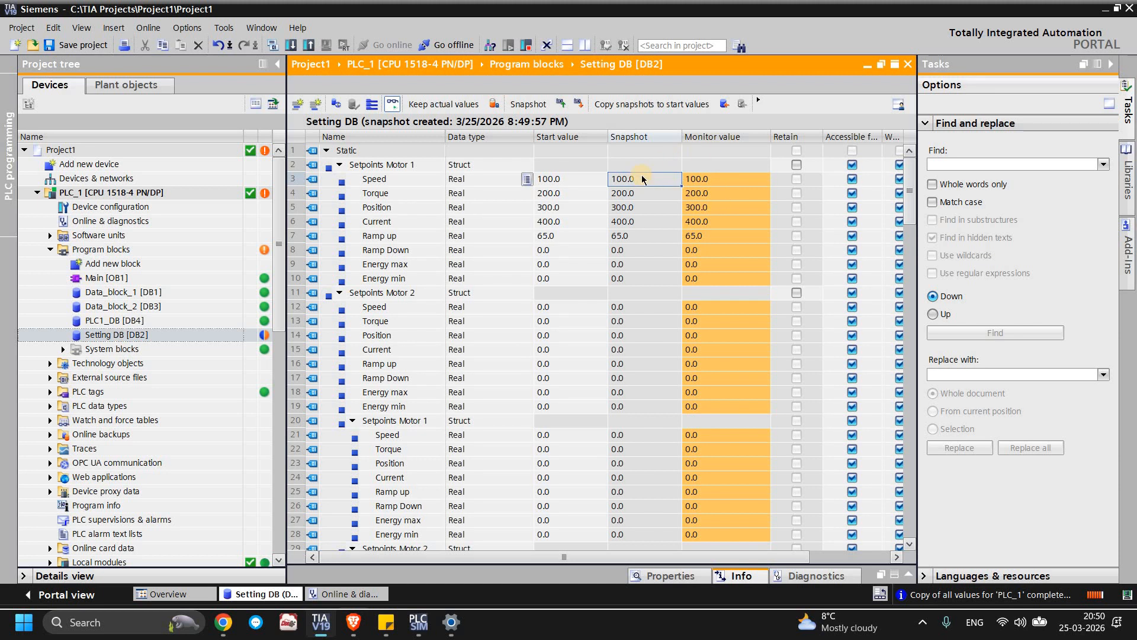
- Save the project and download the changed Setting DB to PLC_1, collapsing the load messages
right_click(116, 335)
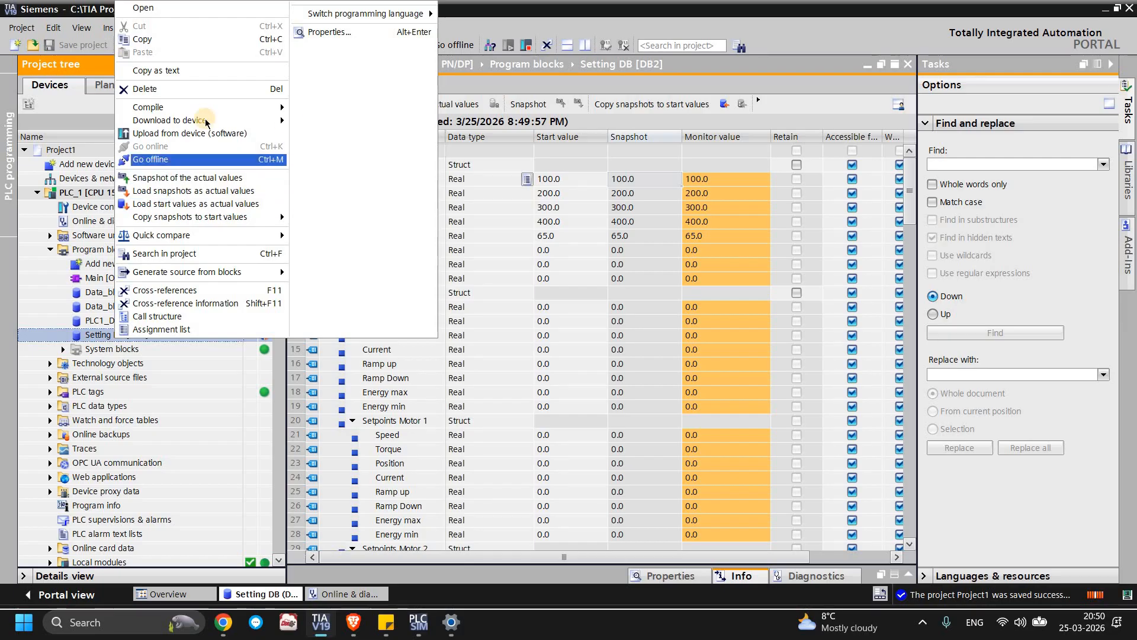
click(464, 216)
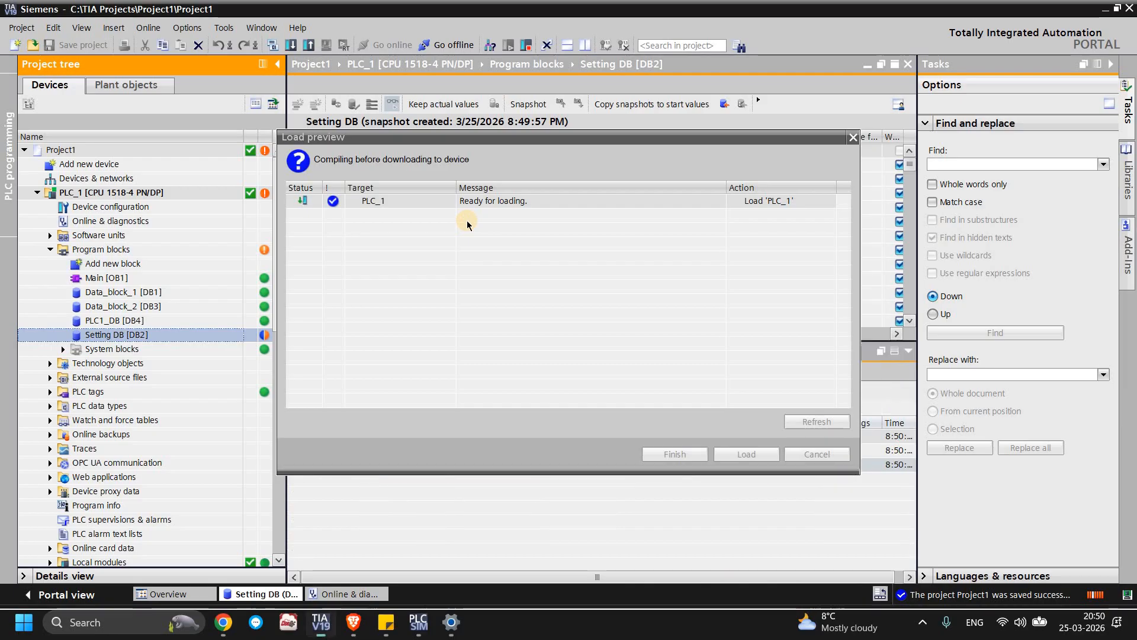
click(753, 455)
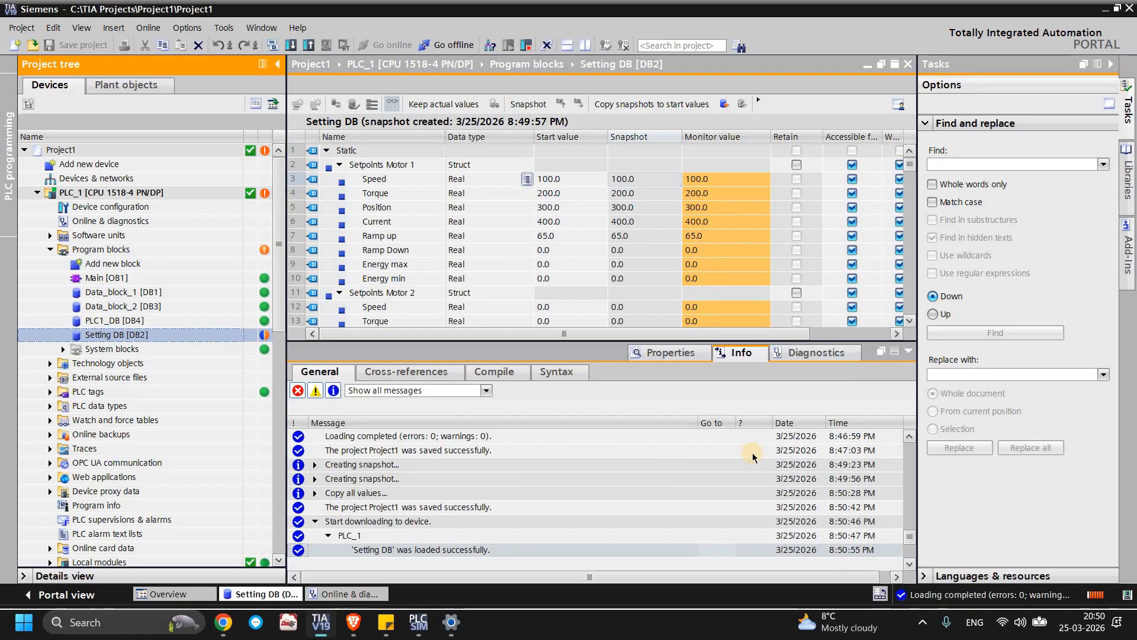
click(910, 355)
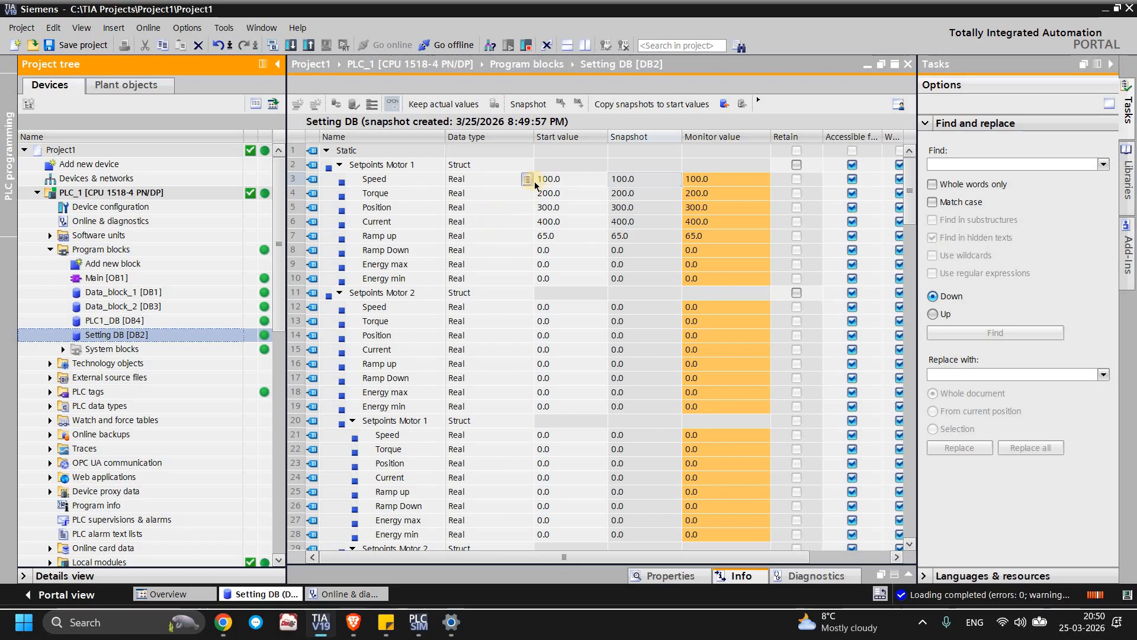
- Switch the CPU to STOP and back to RUN, and compare Setting DB's start and monitor values for Motor 1
double_click(110, 222)
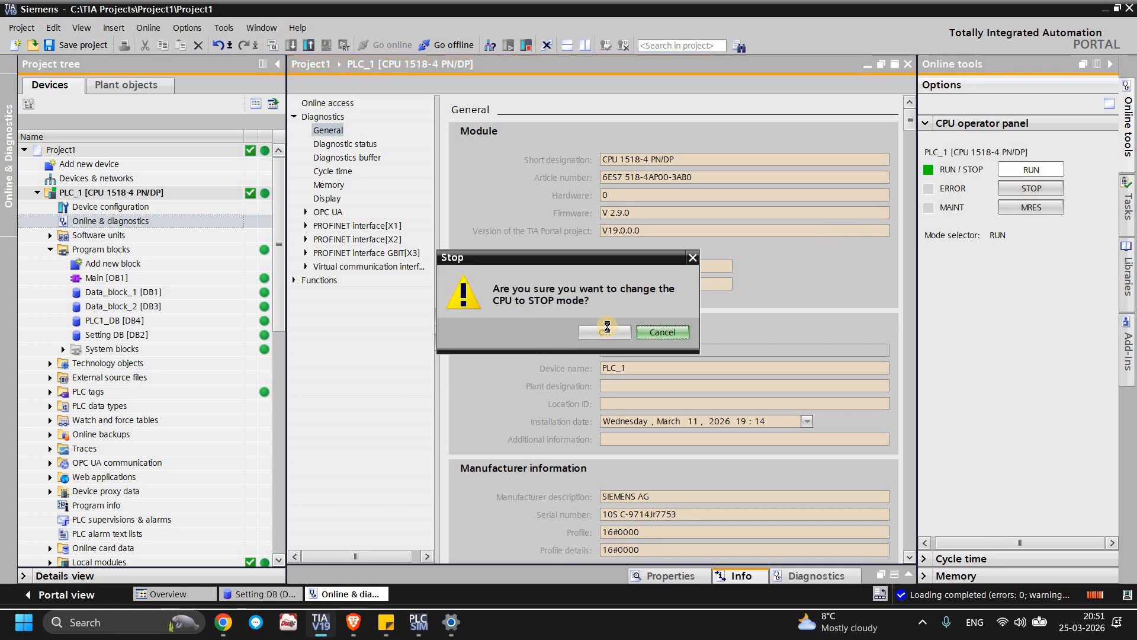
click(607, 330)
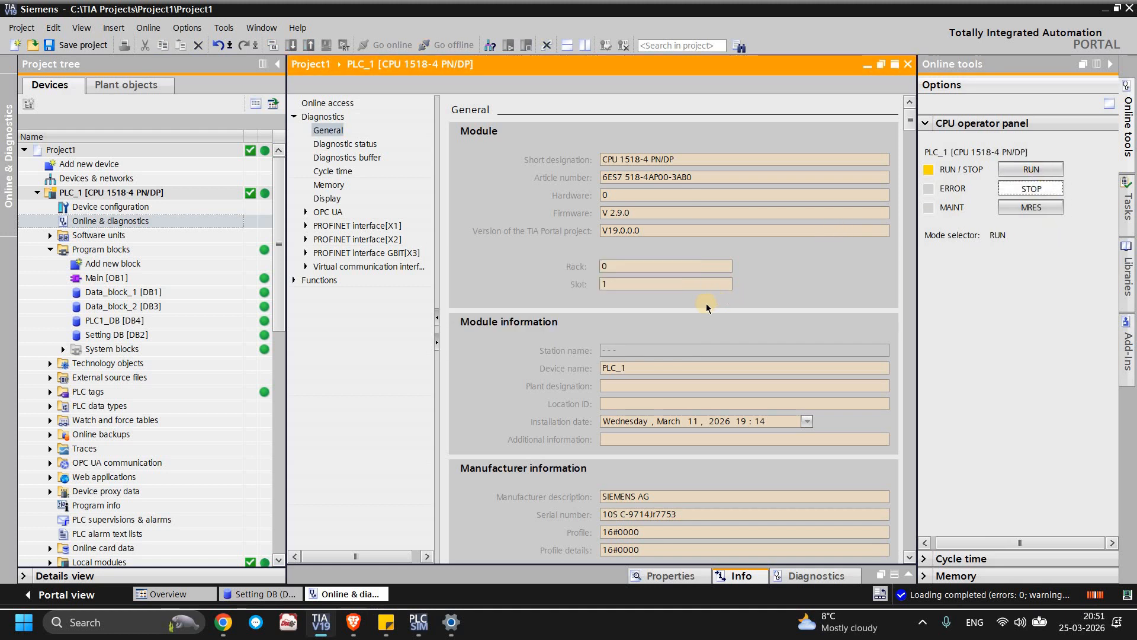
click(1040, 170)
key(Return)
key(ctrl+Tab)
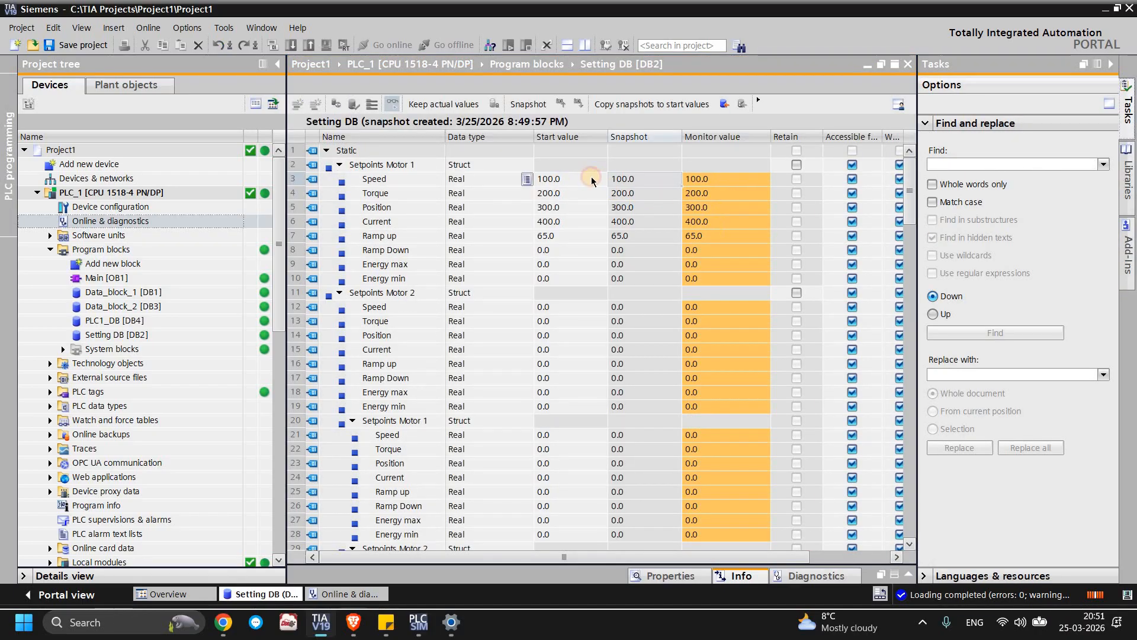
click(563, 225)
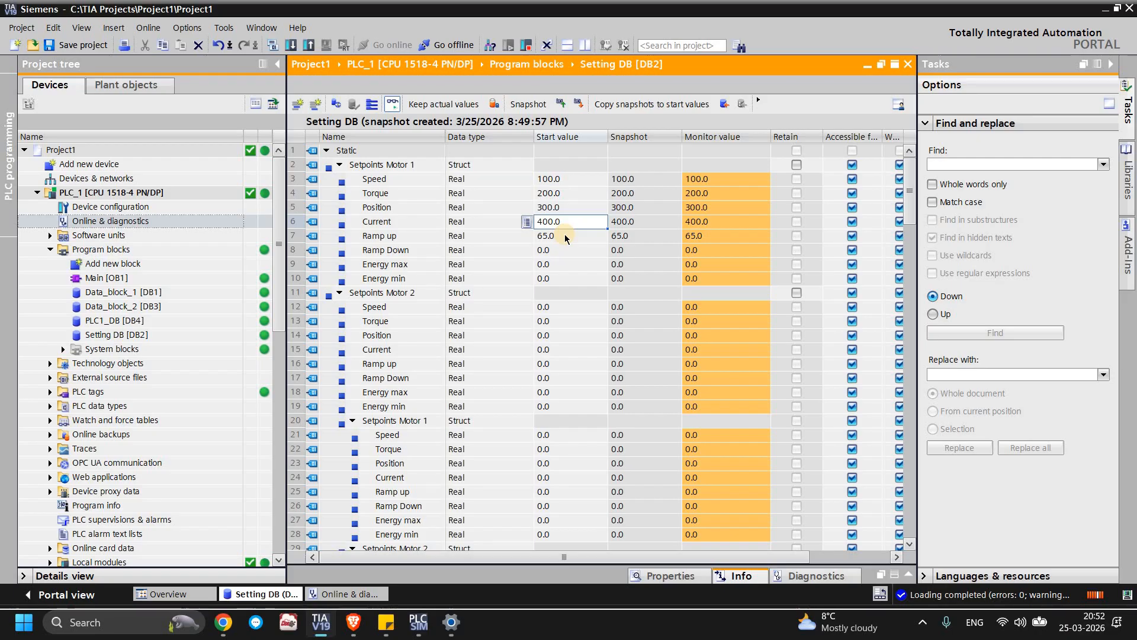
right_click(103, 341)
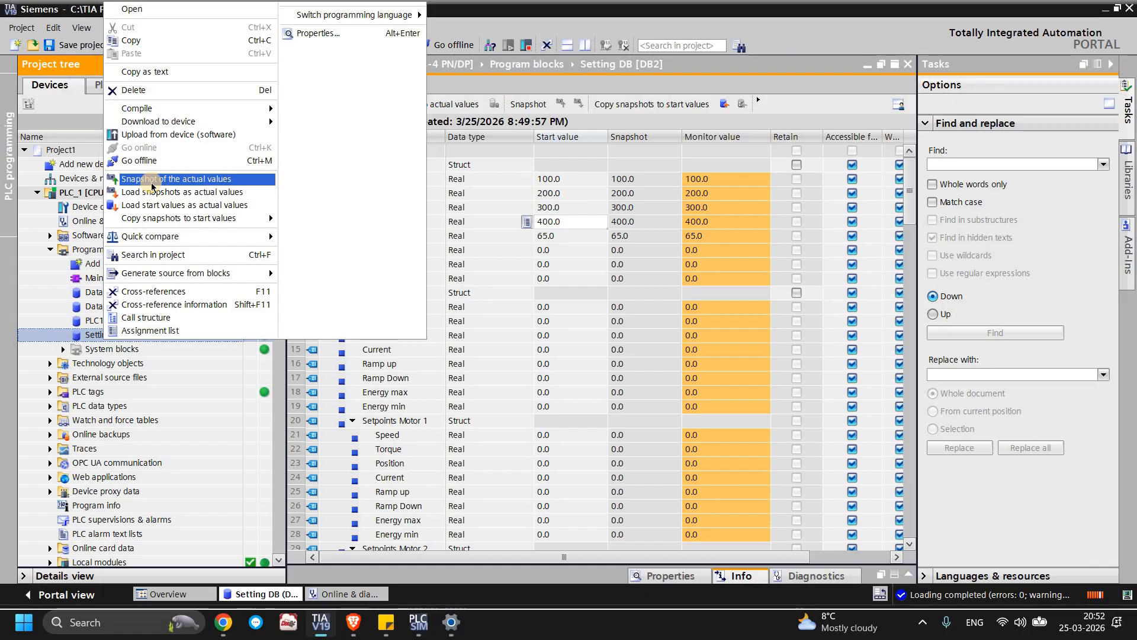
mouse_move(152, 219)
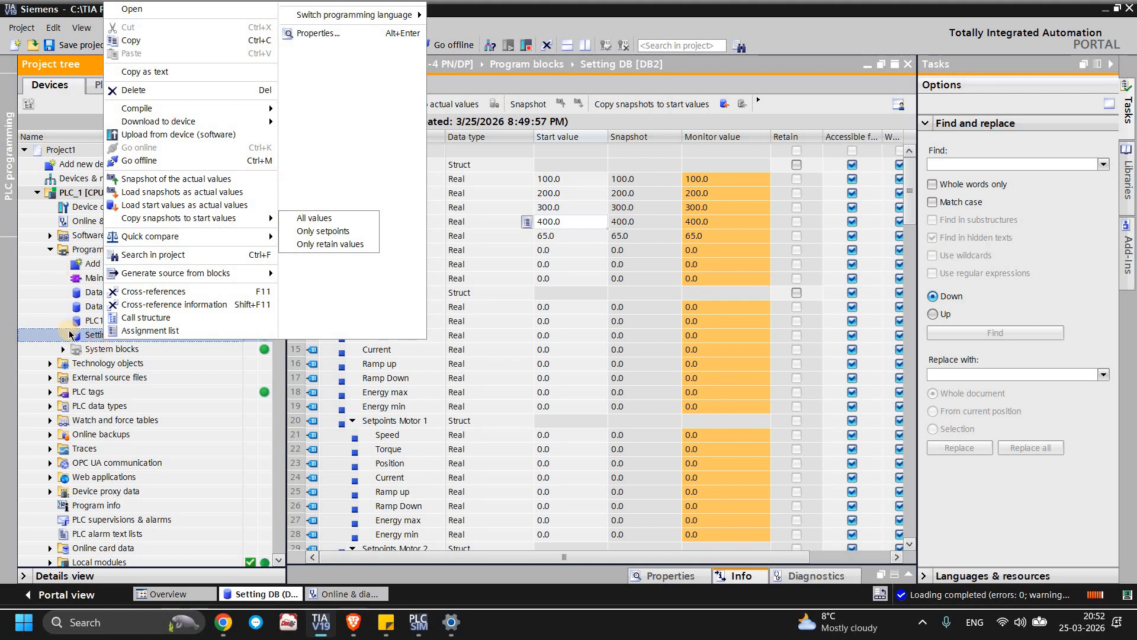
click(140, 369)
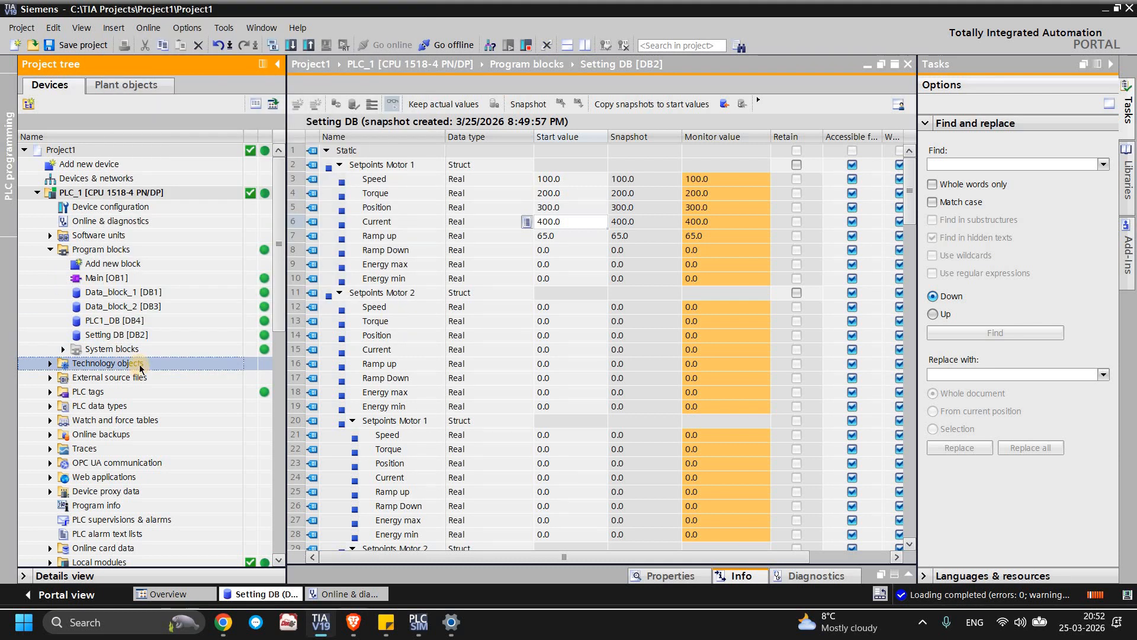